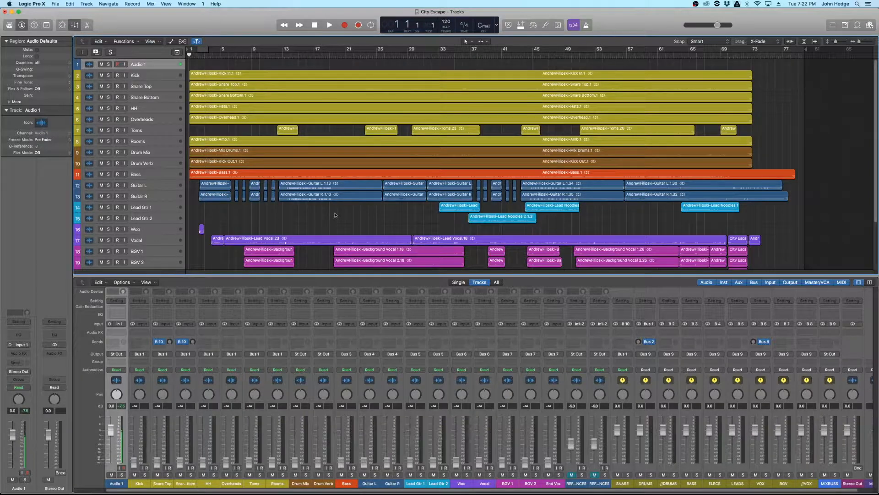
Start playback and set a cycle range covering the song from about bar 2 to bar 73
scroll(335, 215, "down", 5)
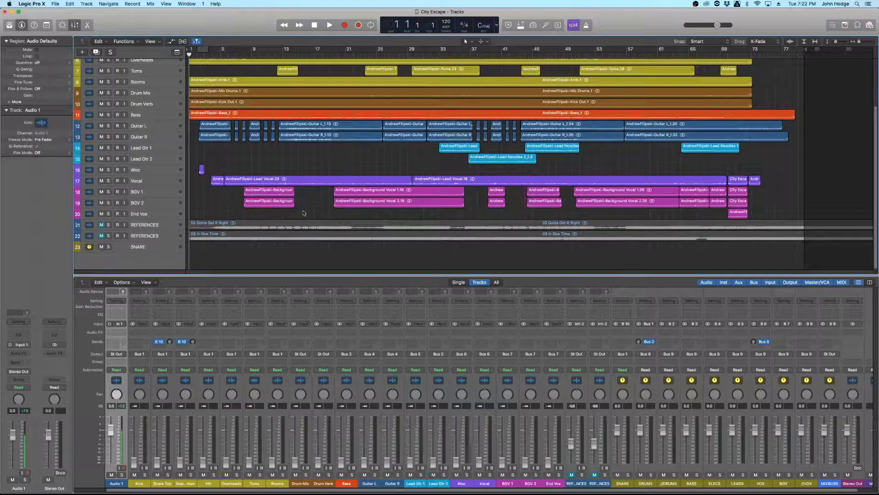
scroll(302, 216, "up", 5)
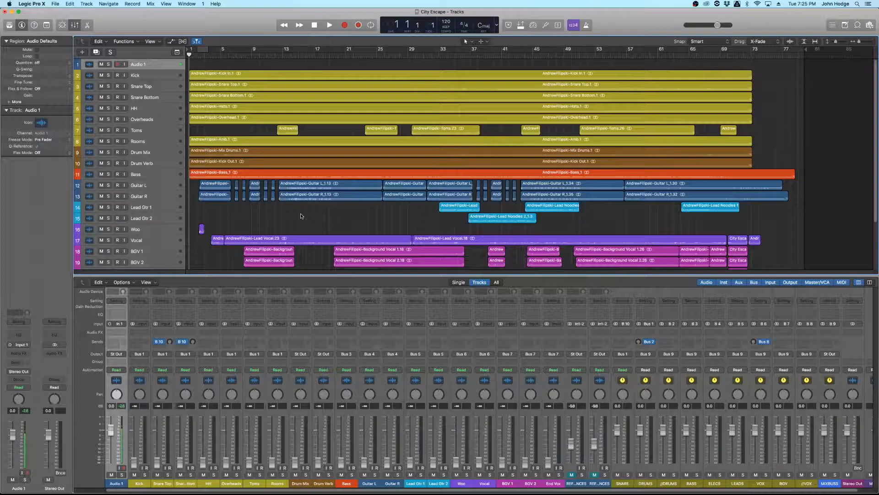
key("space")
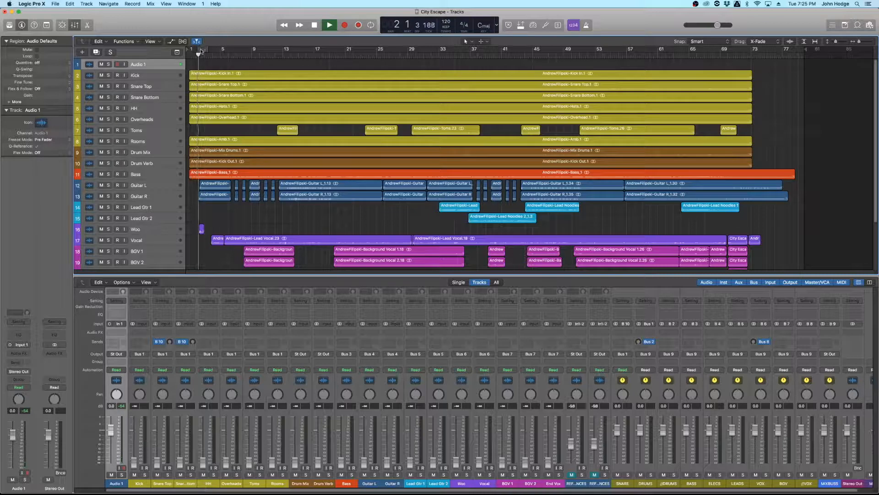
left_click_drag(200, 49, 755, 58)
Raise the channel volumes to -4.0 dB for Kick, -6.8 for Snare Top, -2.1 for Snare Bottom, -3.0 for HH and -1.3 for Overheads
left_click_drag(133, 470, 157, 443)
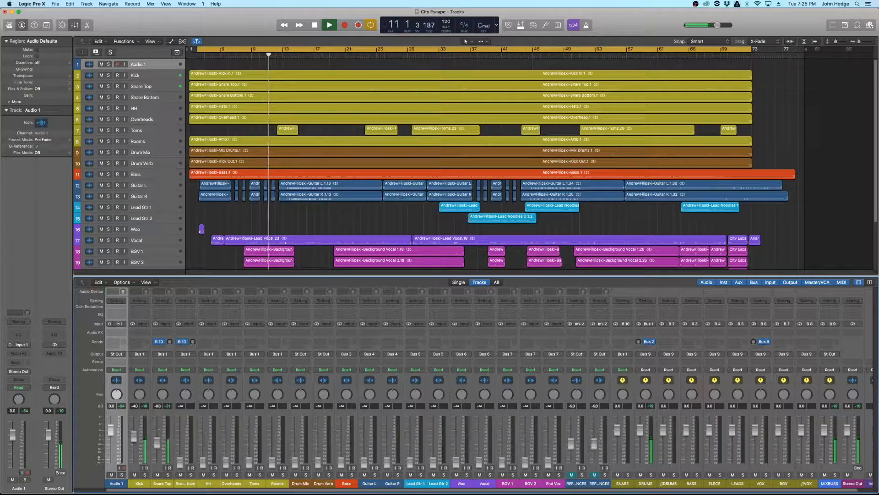
left_click_drag(180, 463, 180, 434)
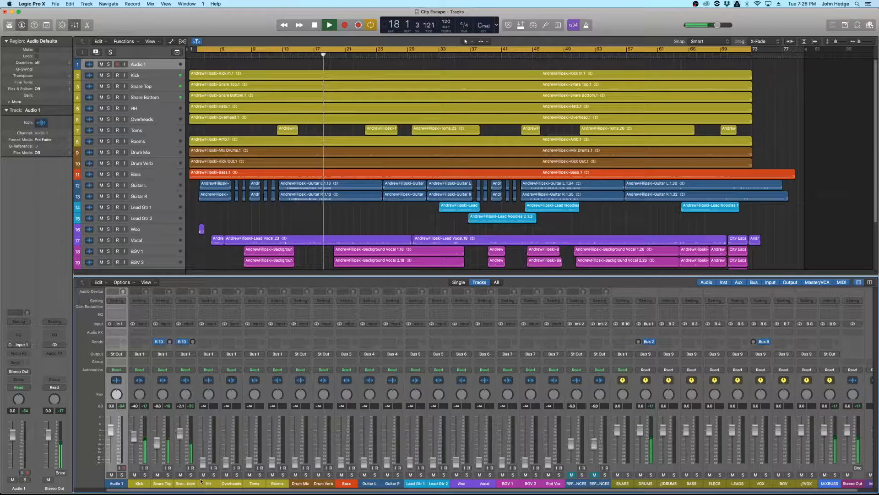
left_click_drag(203, 462, 202, 439)
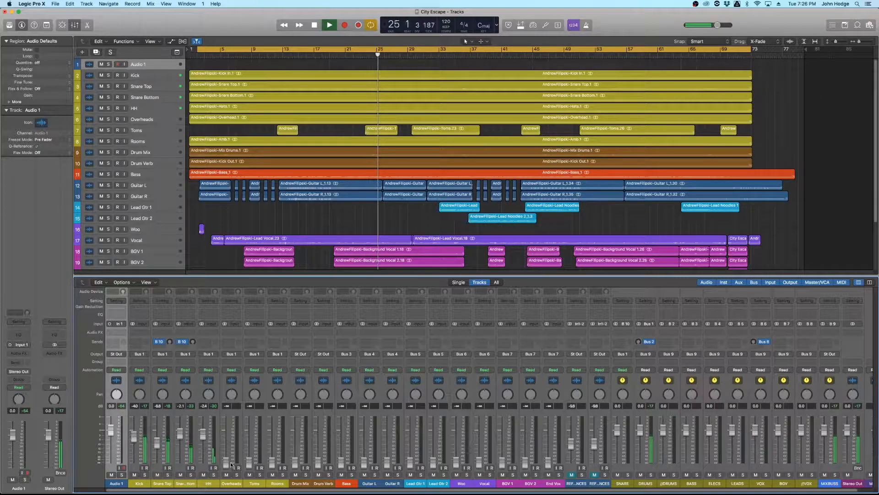
left_click_drag(227, 463, 203, 437)
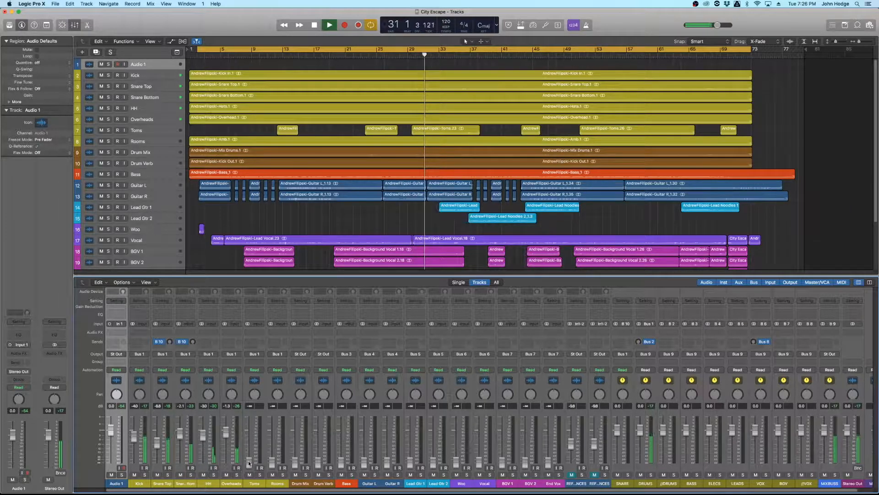
Bring up Toms to -4.2 dB and Rooms to -7.4 dB while replaying from around bar 31, and stop playback
left_click_drag(248, 463, 249, 450)
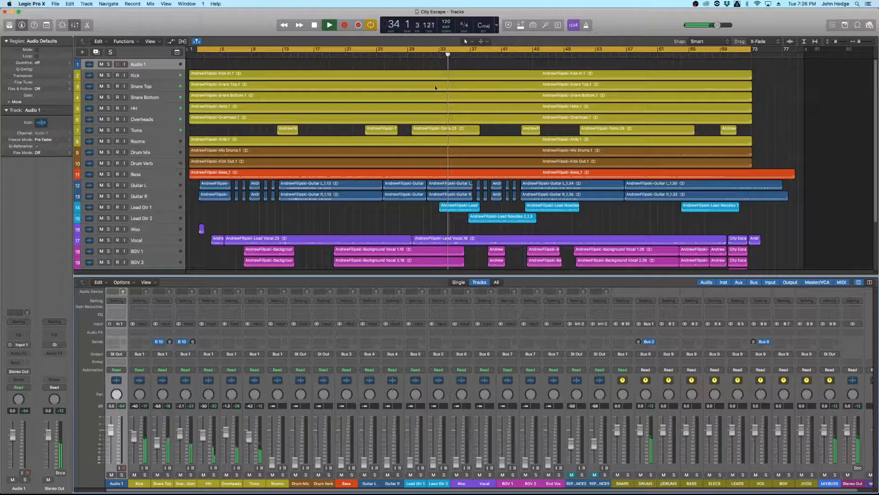
left_click(421, 54)
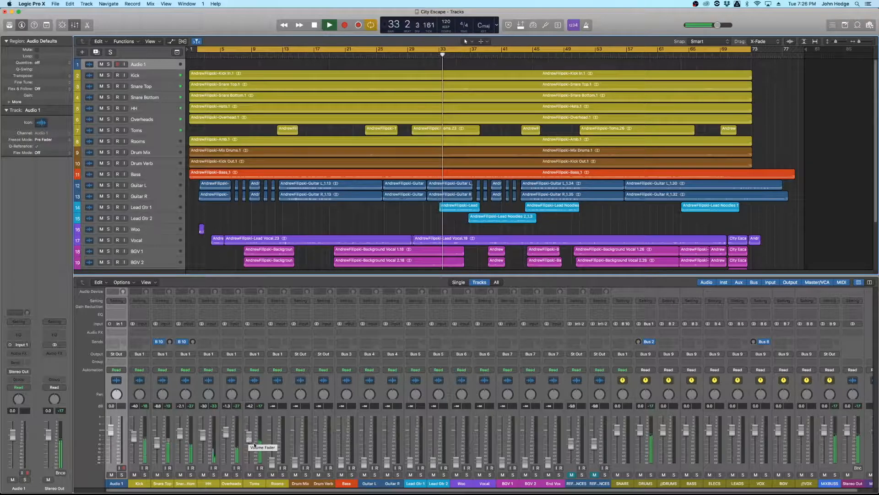
left_click_drag(272, 460, 272, 441)
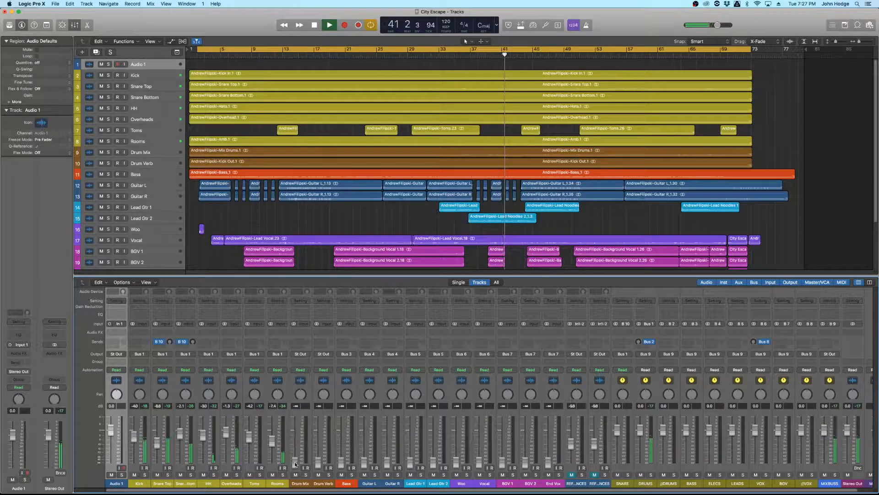
key("space")
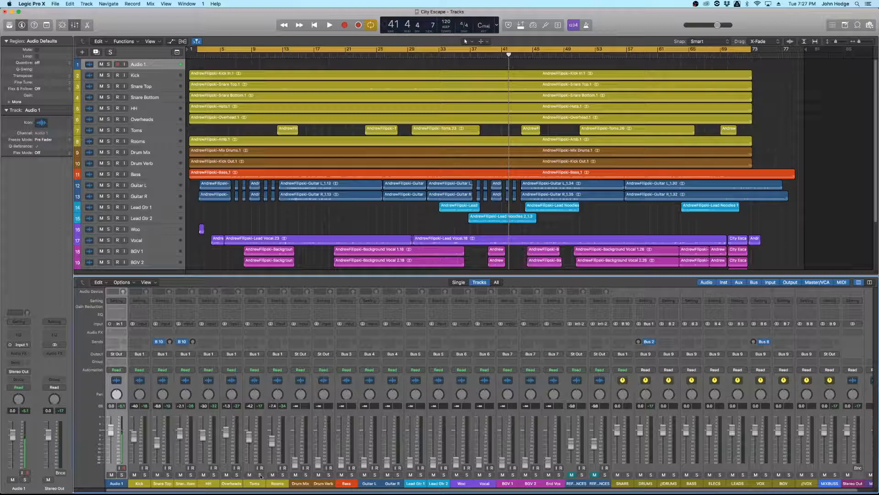
Solo the Toms track and listen to it briefly from bar 31
left_click(259, 475)
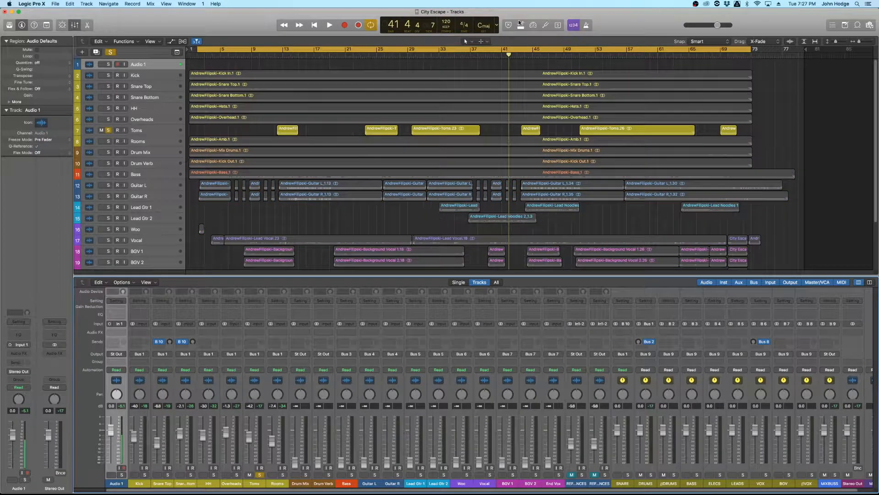
left_click(423, 55)
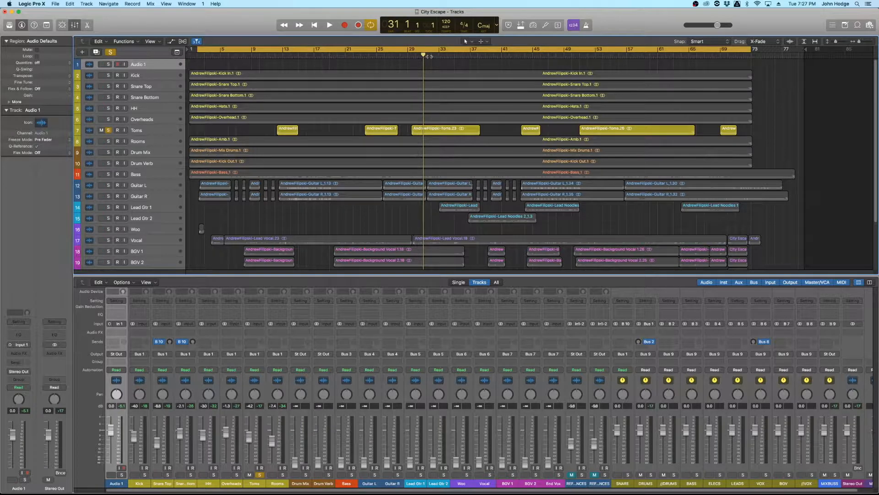
key("space")
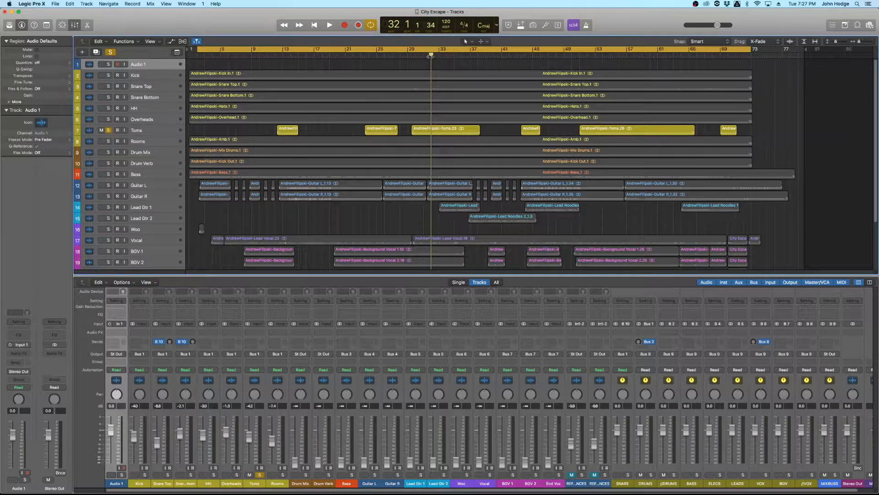
key("space")
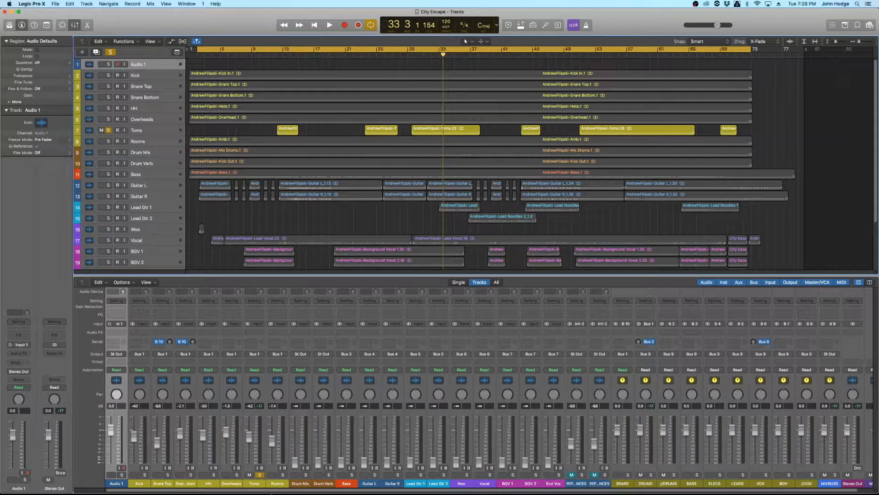
Audition the Overheads soloed alongside the Toms, stop playback, and clear the solos
left_click(237, 475)
key("space")
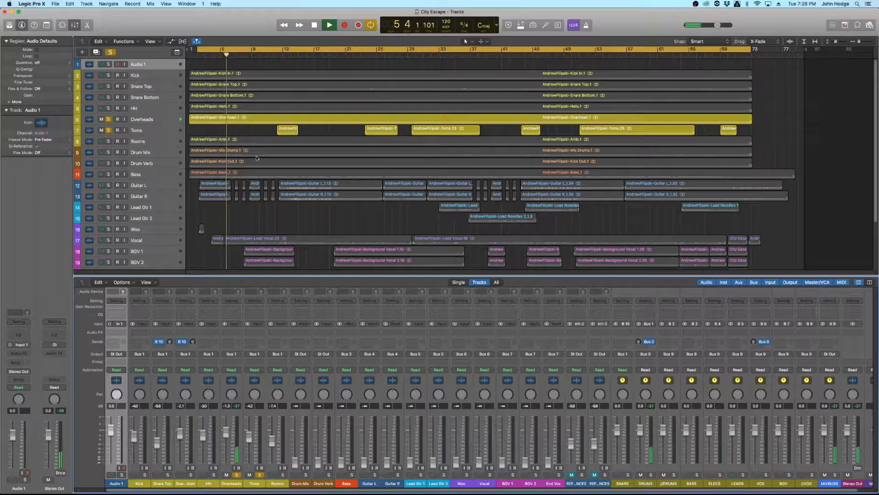
key("space")
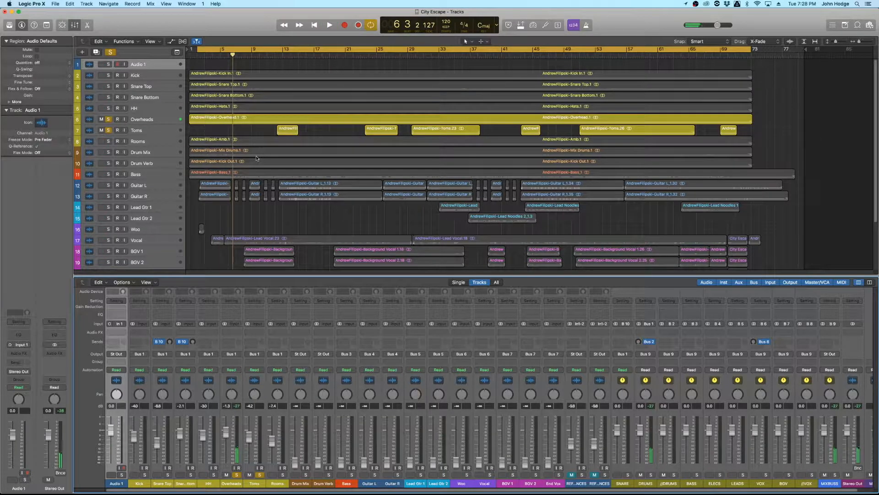
left_click(236, 474)
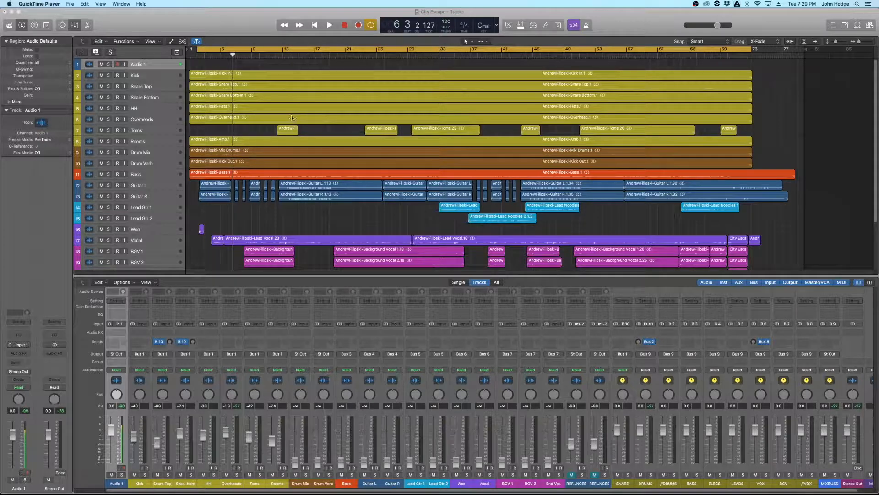
Resume playback and set HH to about -3.1 dB, Overheads to -1.0 dB and Bass to about -10.8 dB
left_click(304, 221)
key("space")
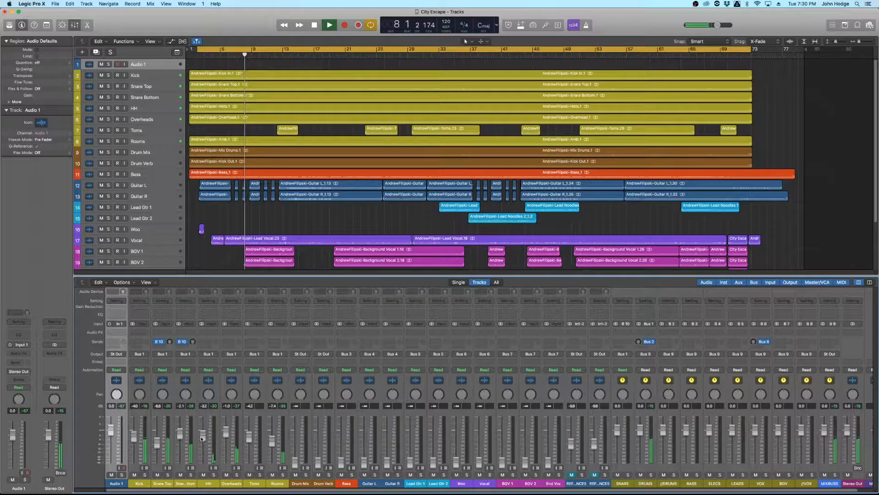
left_click_drag(203, 437, 202, 436)
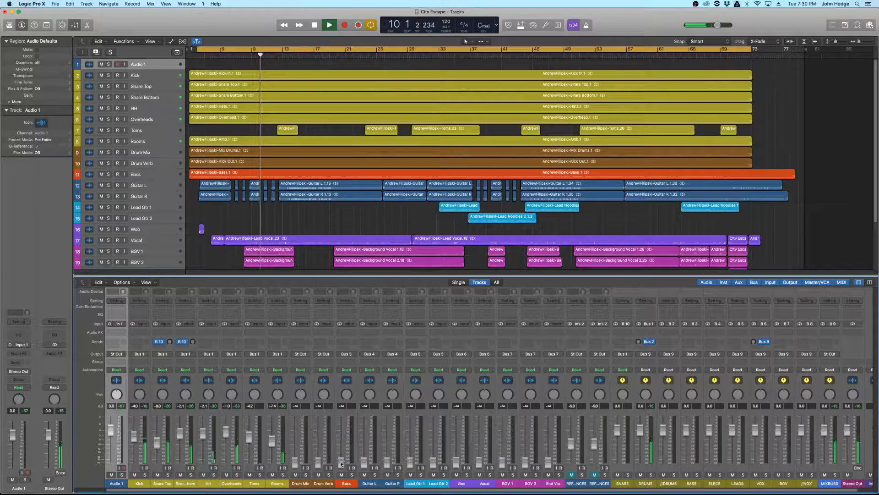
left_click_drag(341, 465, 342, 439)
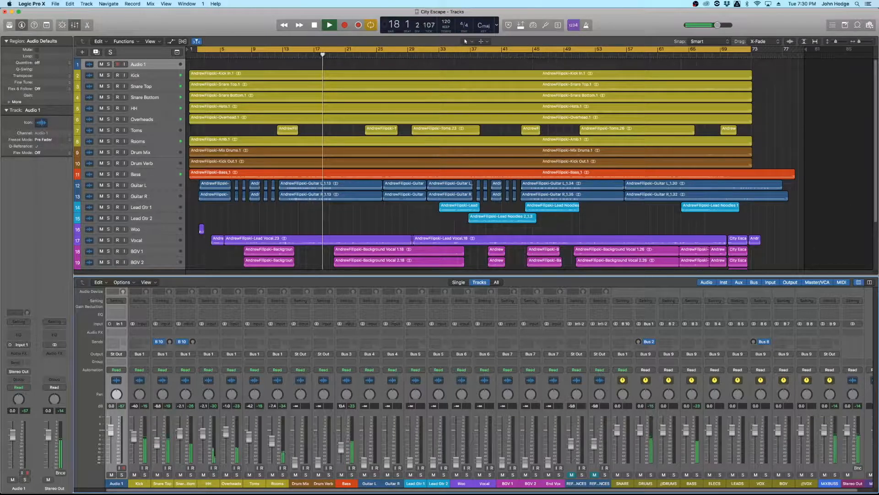
left_click_drag(340, 448, 341, 445)
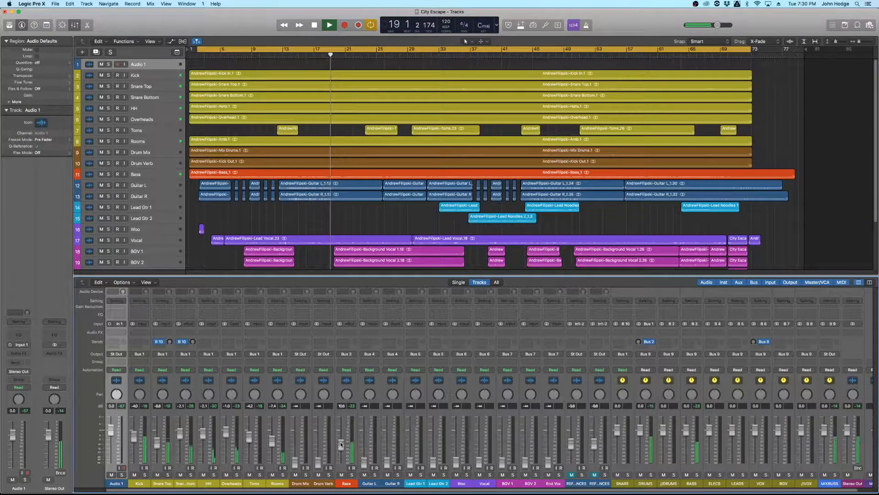
Raise Kick to -1.7 dB and move both snare channels up together to -6.0 dB for Snare Top and 0.7 dB for Snare Bottom
left_click_drag(133, 437, 133, 432)
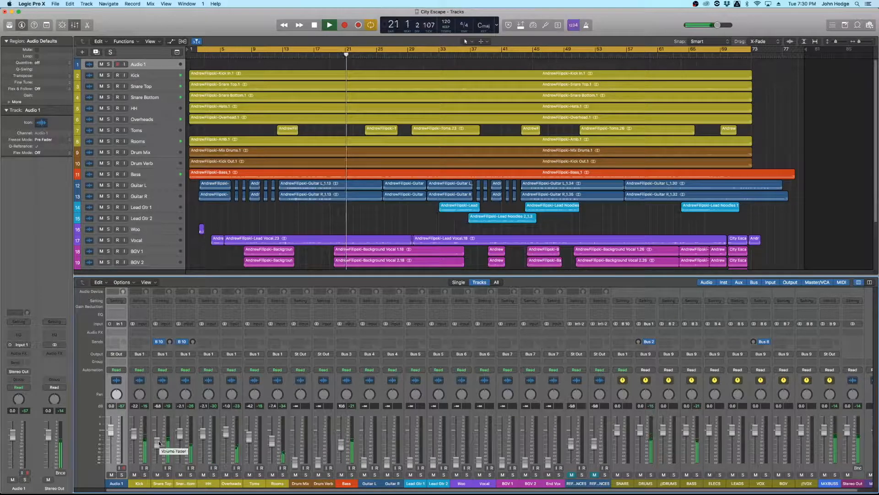
left_click_drag(163, 485, 184, 484)
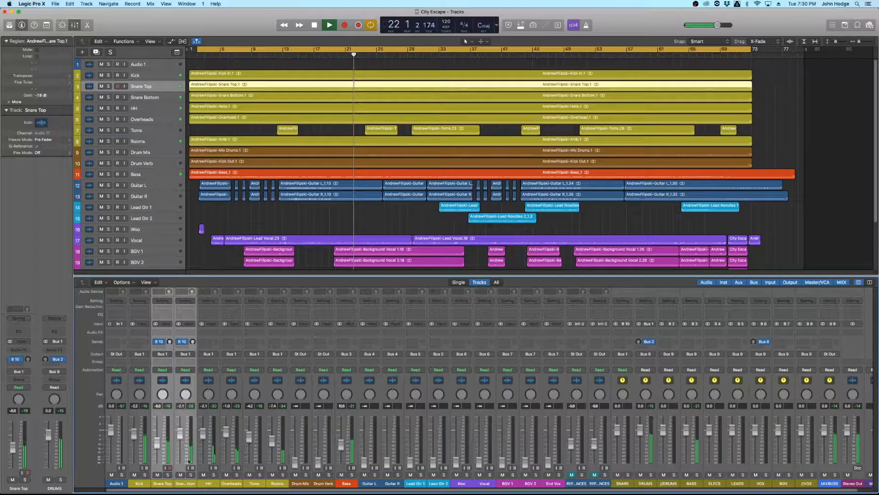
left_click_drag(180, 432, 134, 432)
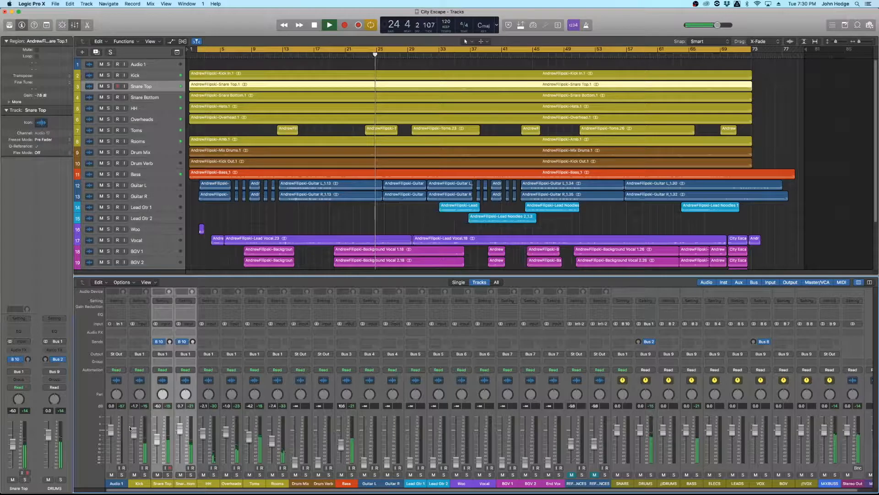
left_click(138, 484)
Rebalance the low end by setting Kick to 0.0 dB, Bass to -11.4 dB and Drum Mix to -15.8 dB
left_click_drag(340, 445, 340, 444)
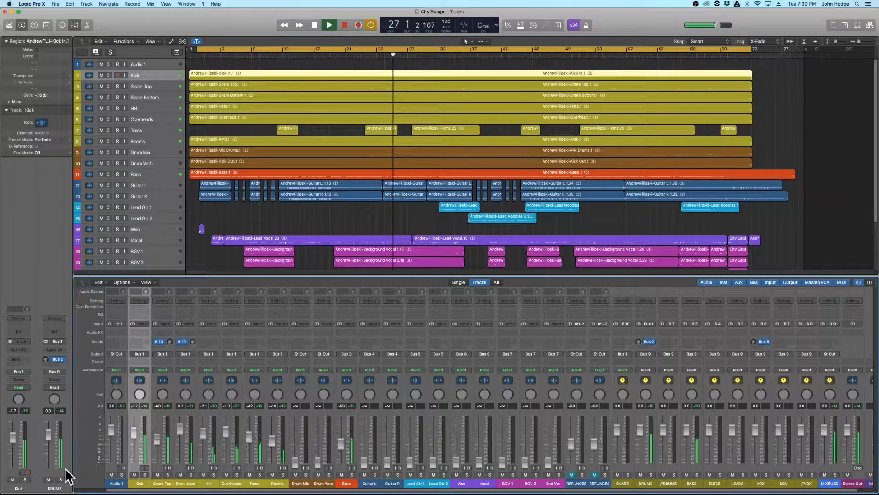
scroll(408, 455, "right", 1)
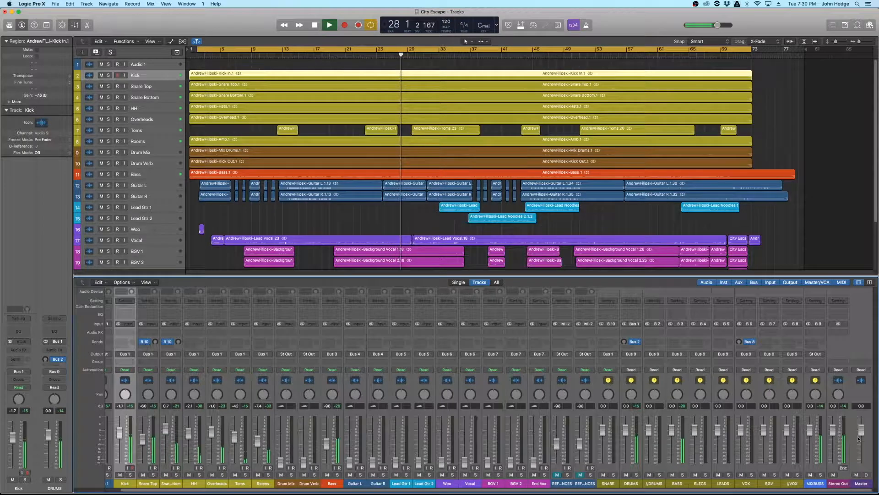
scroll(320, 428, "left", 1)
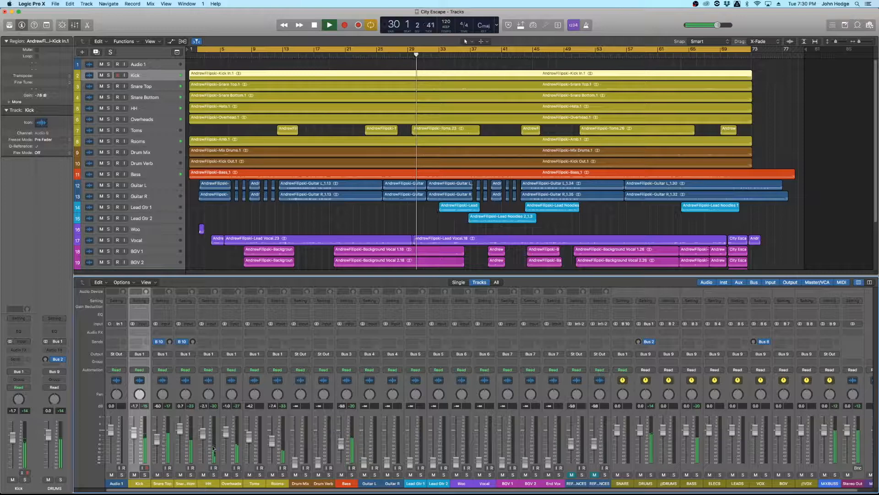
left_click_drag(134, 435, 133, 432)
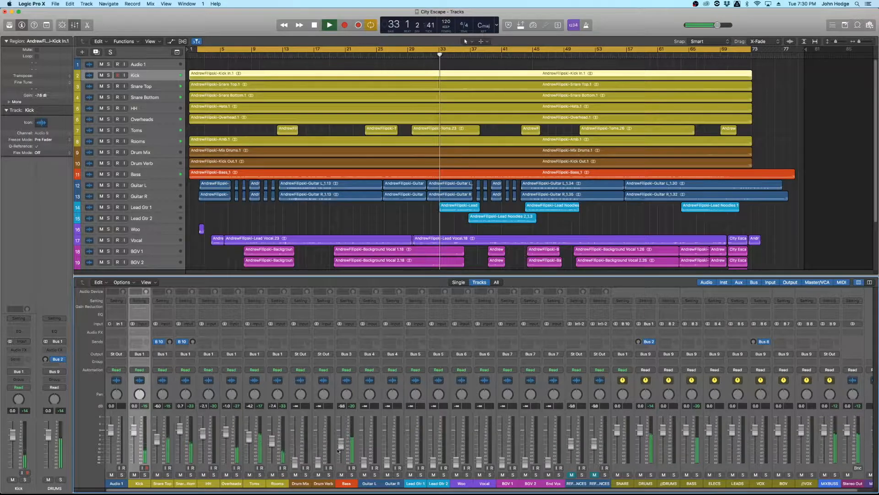
left_click_drag(338, 454, 339, 448)
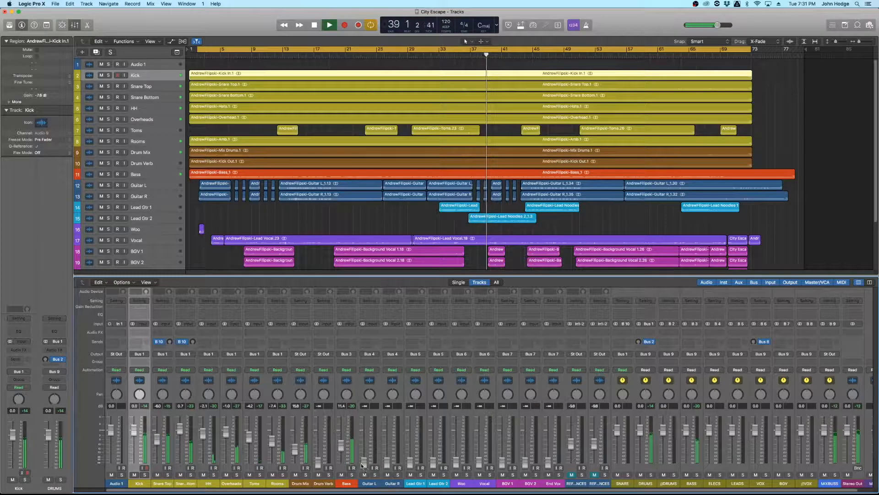
Bring in Guitar L at -17.0 dB and Guitar R at -17.6 dB, panned about 64 left and 63 right
left_click_drag(365, 461, 365, 448)
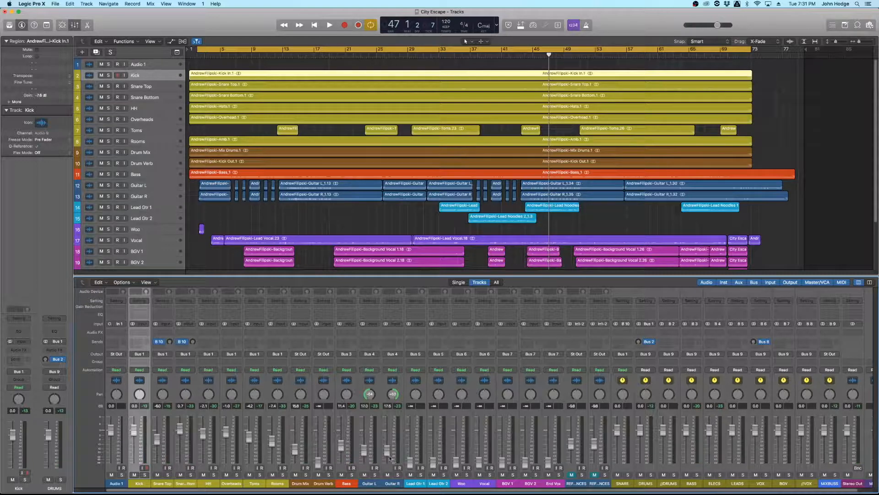
Select the Guitar L and Guitar R tracks together and raise their volumes to -1.8 dB and -2.6 dB
left_click(160, 186)
left_click(160, 196, "shift")
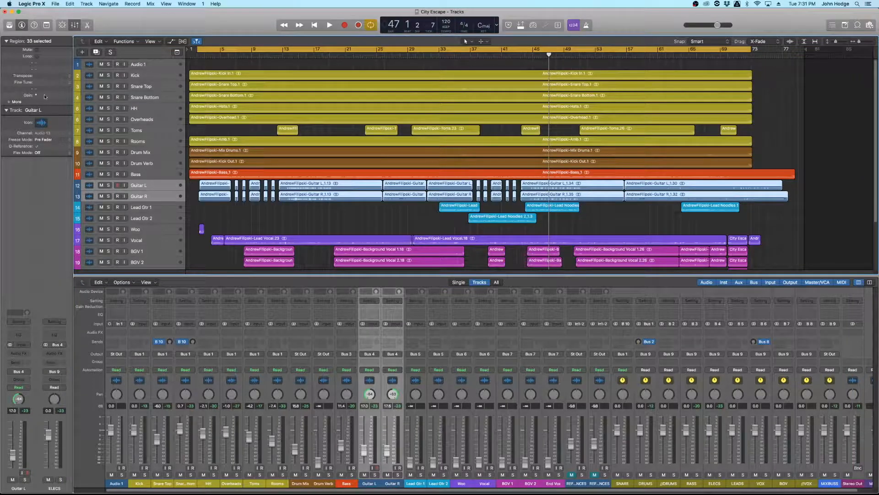
left_click(305, 230)
scroll(366, 190, "down", 4)
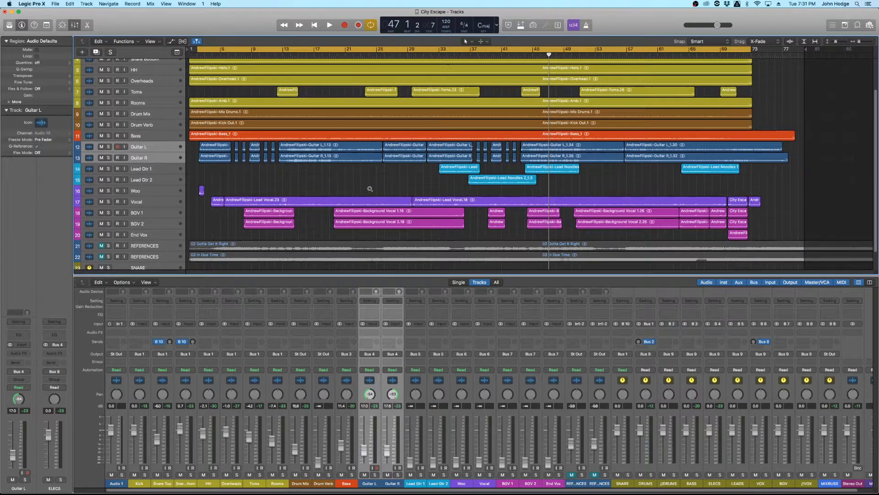
scroll(370, 189, "up", 3)
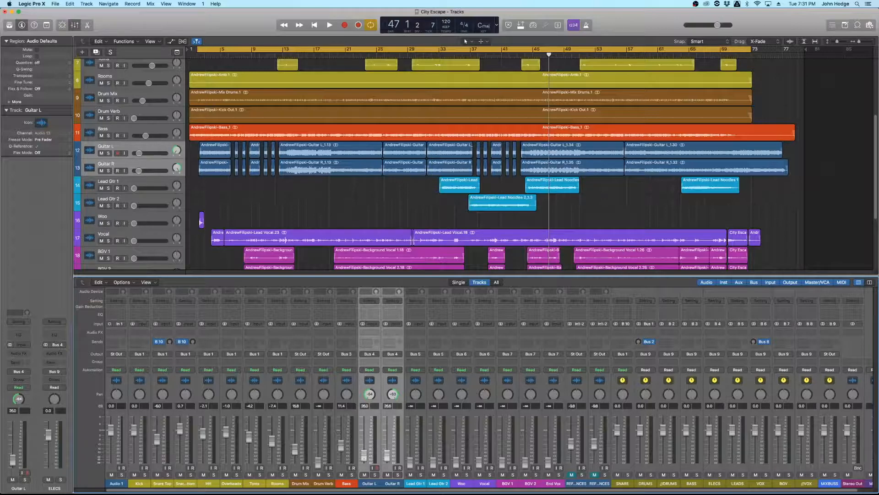
left_click_drag(364, 457, 365, 432)
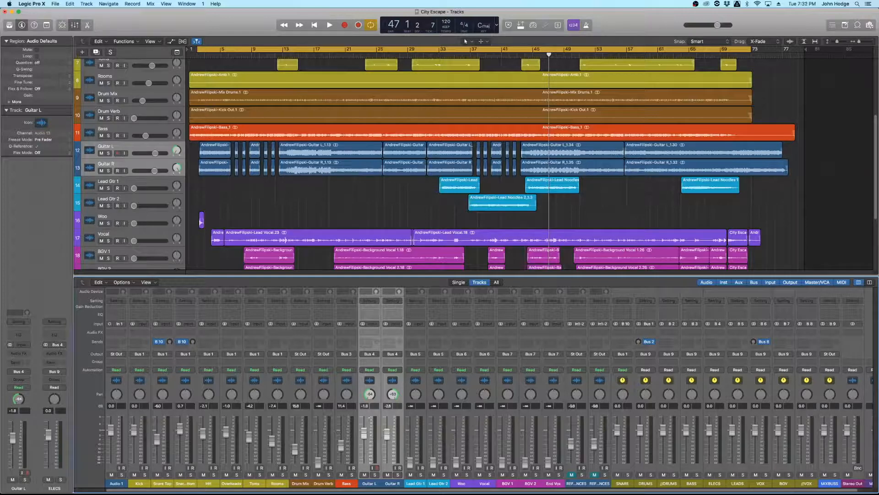
Reset the Guitar L, Guitar R and Bass volumes to 0.0 dB and select their regions
left_click_drag(364, 435, 367, 438)
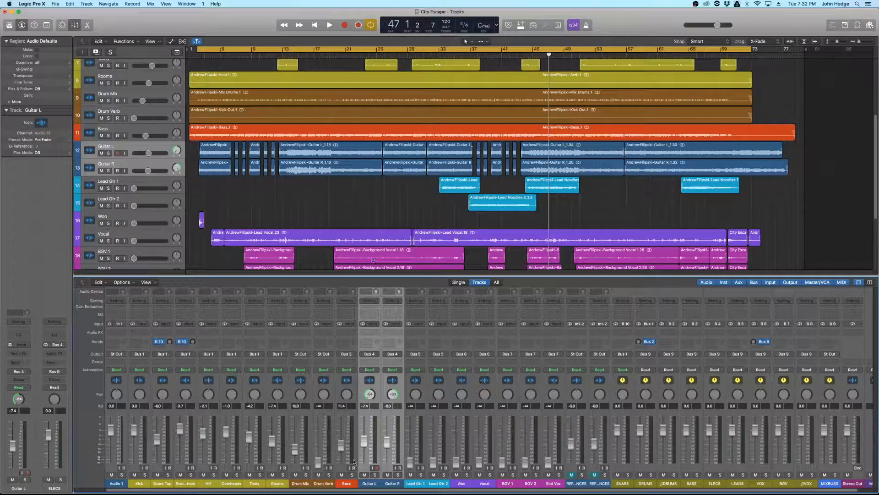
left_click(367, 442, "alt")
left_click(133, 149)
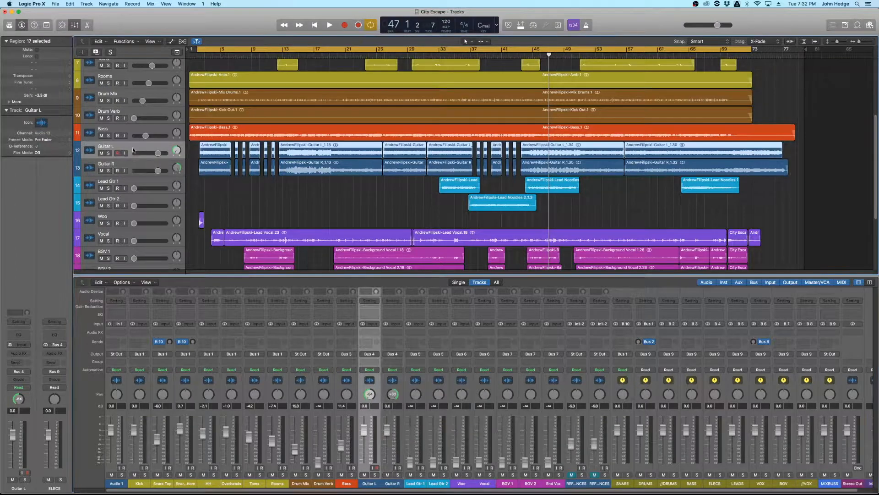
left_click(131, 163, "shift")
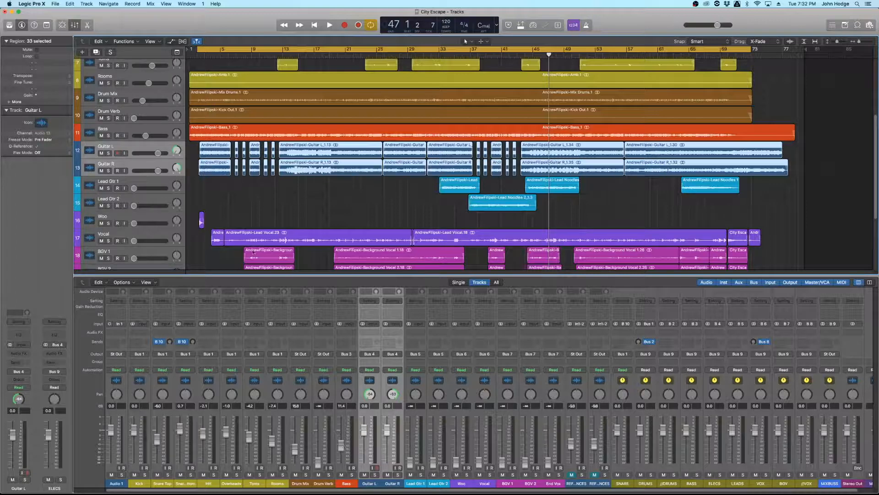
left_click(235, 135, "shift")
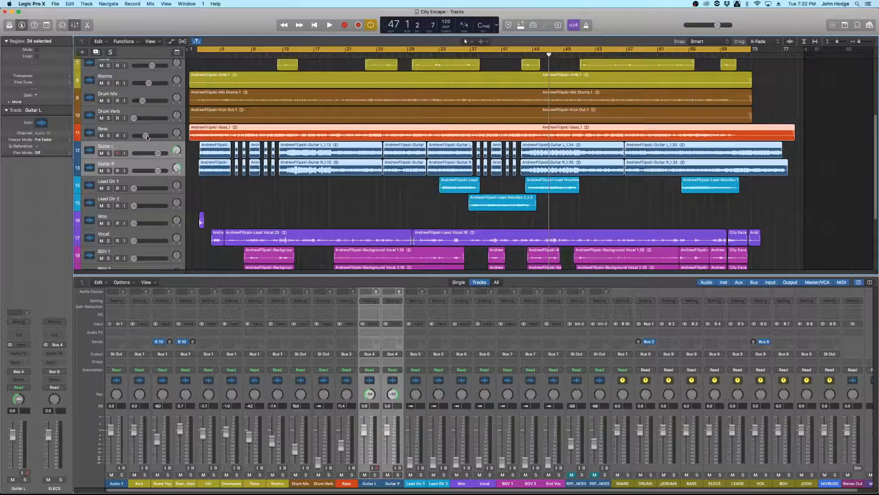
left_click_drag(147, 136, 158, 136)
key("Up")
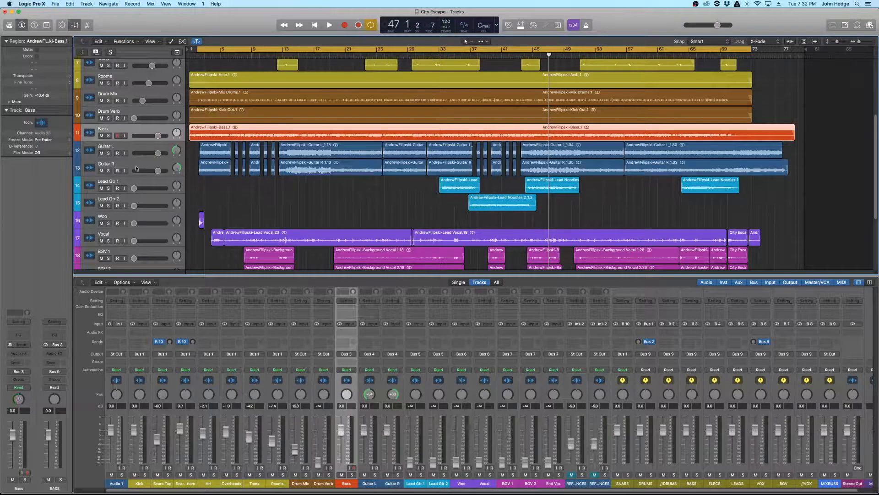
Play back, lower Bass, Guitar L and Guitar R together to -14.8 dB, and reduce the gain of their selected regions
left_click_drag(155, 151, 144, 155)
key("space")
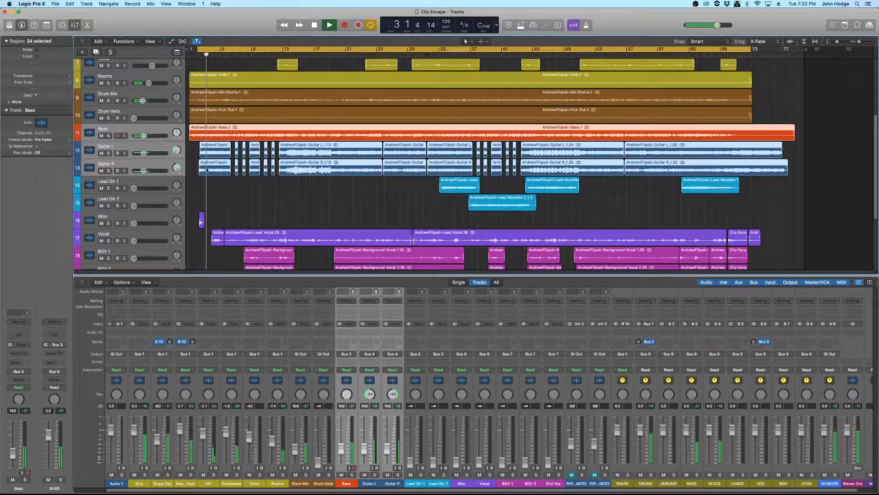
left_click_drag(36, 94, 26, 99)
left_click(298, 196)
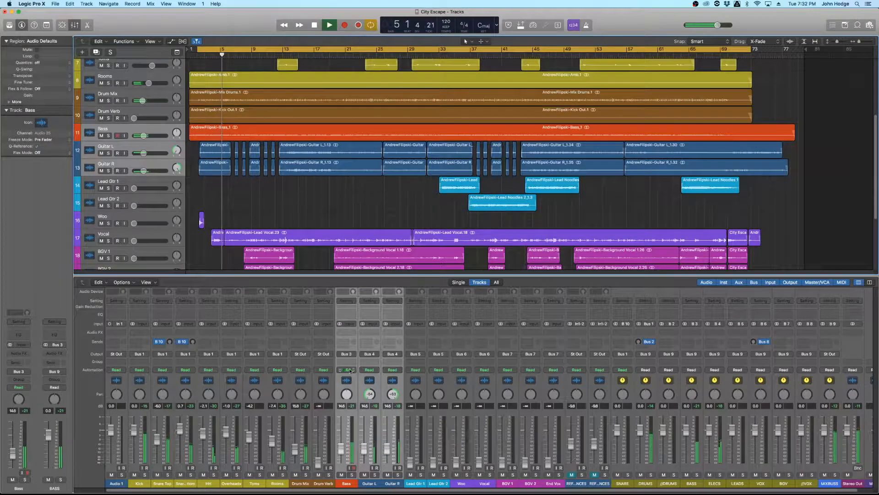
Select the Bass, Guitar L and Guitar R channels and raise them together to -3.5 dB
left_click(347, 484)
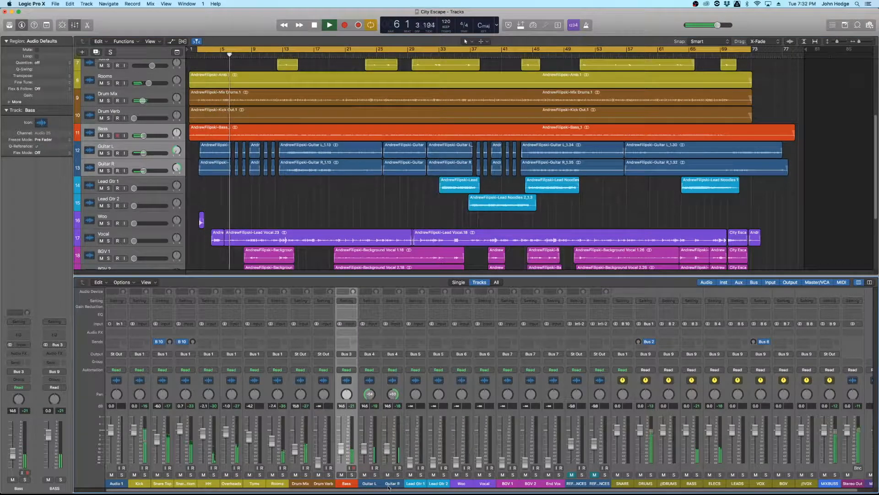
left_click(393, 483, "shift")
left_click_drag(365, 451, 365, 438)
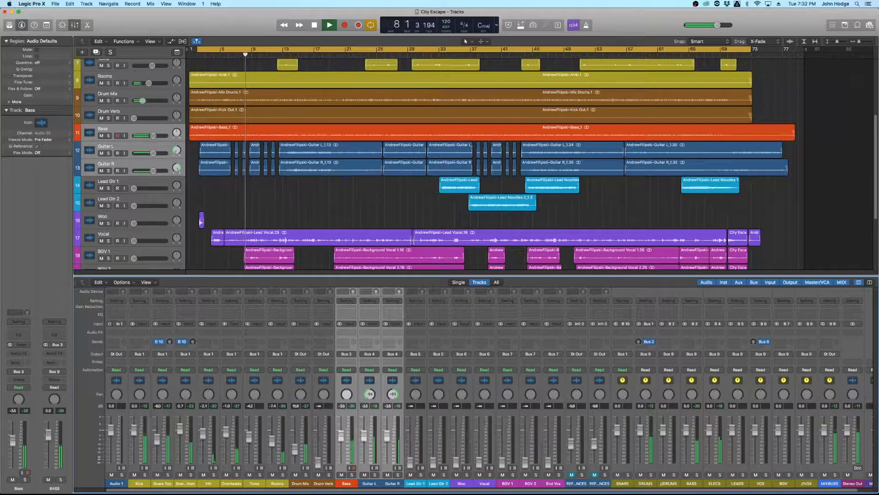
left_click(310, 250)
Lower the region gain of the Guitar L and Guitar R regions further, with Guitar L at -18.1 dB
left_click(109, 146)
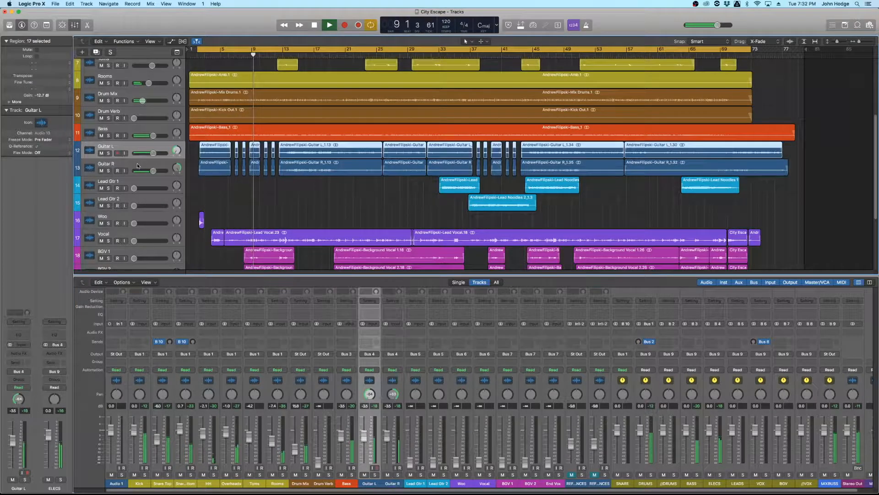
left_click(109, 164, "shift")
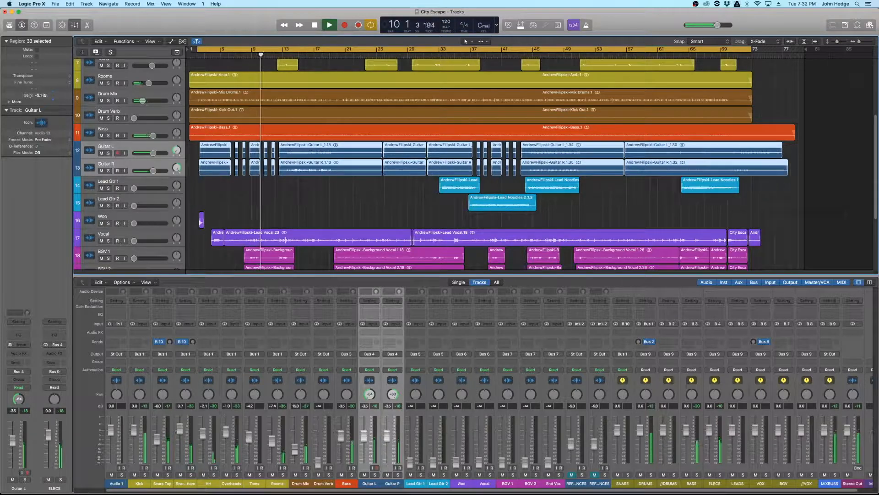
left_click(254, 186)
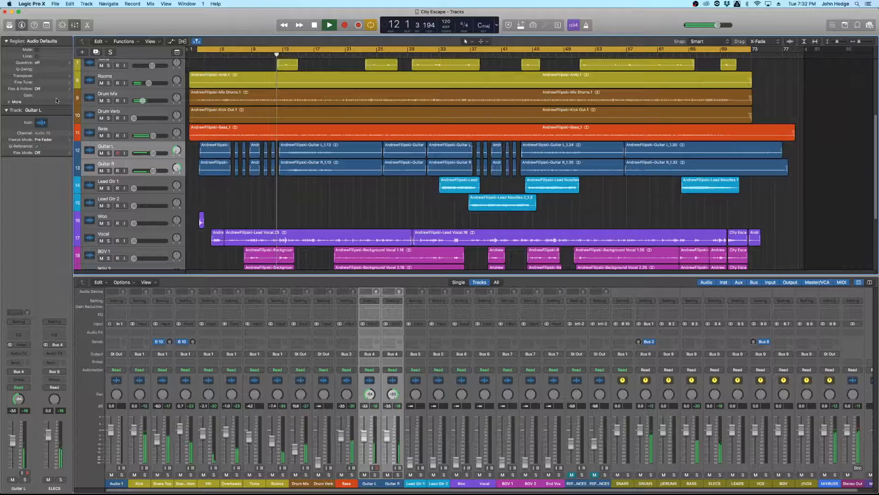
left_click(150, 145)
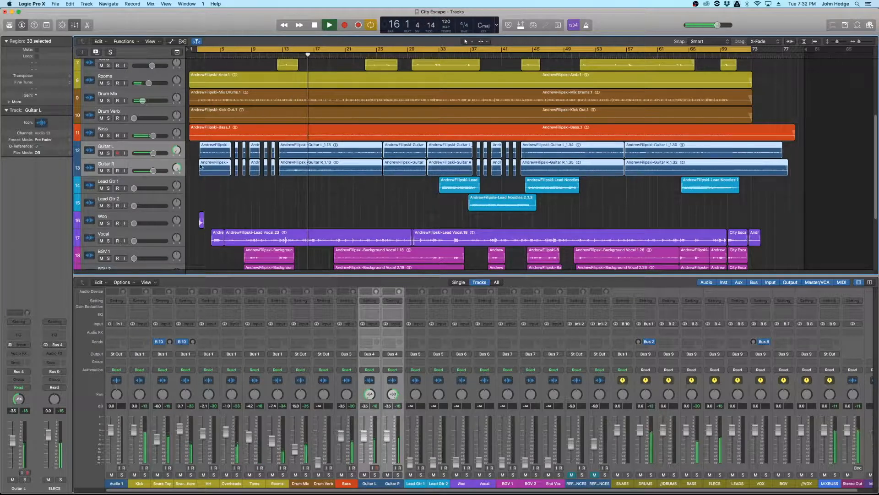
left_click(306, 186)
Adjust the Bass region's gain and set the Bass volume to 0.0 dB
left_click(288, 133)
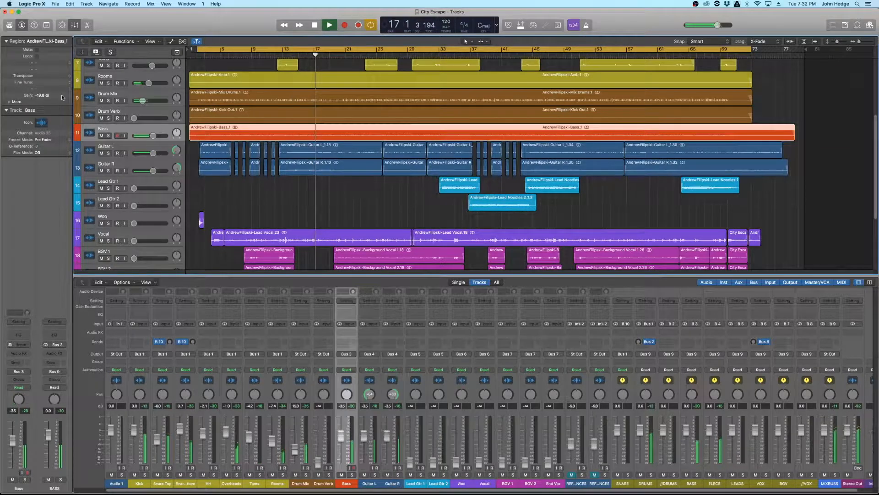
left_click(254, 189)
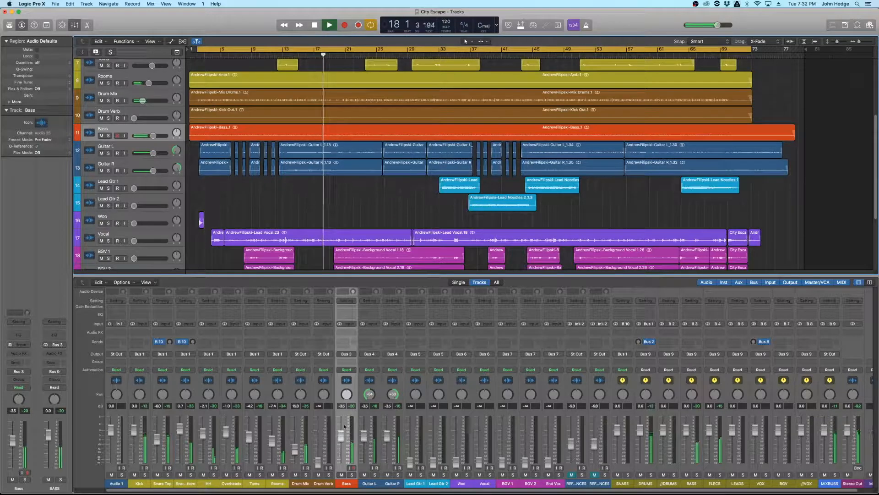
left_click(339, 439, "alt")
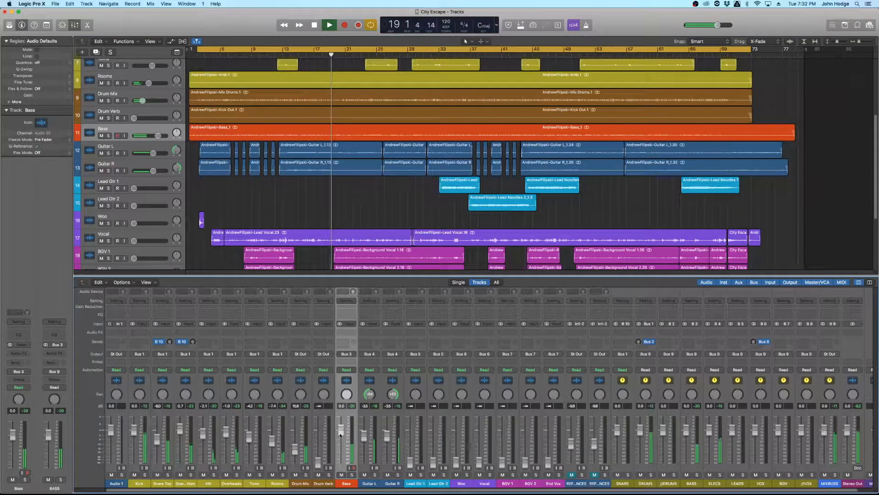
Select Guitar L and Guitar R together, set both volumes to -2.4 dB and stop playback
left_click(362, 438)
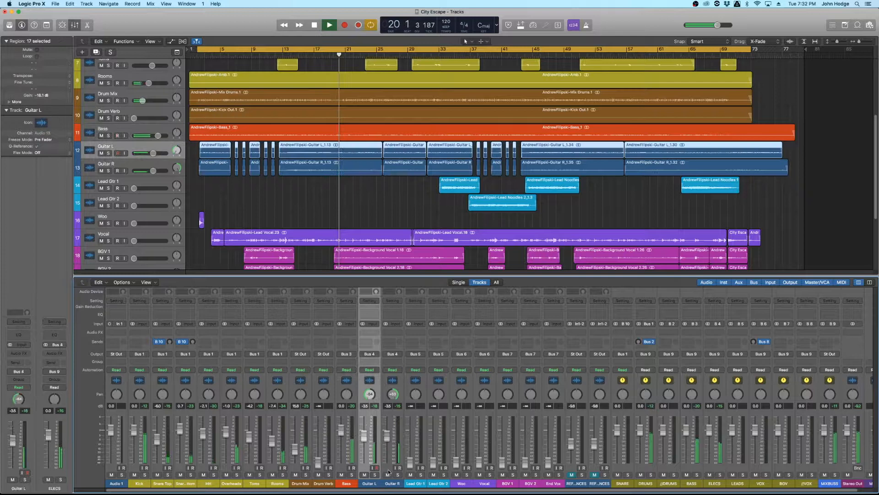
left_click_drag(385, 438, 387, 434)
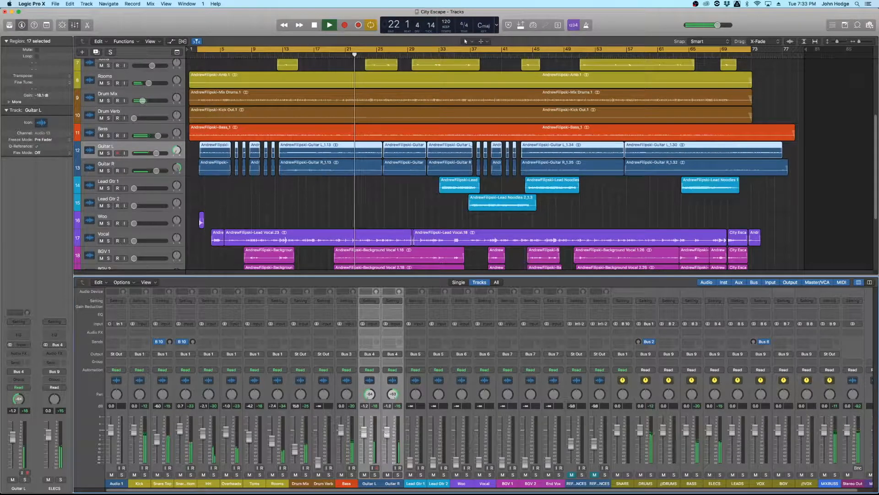
left_click_drag(387, 434, 387, 436)
key("space")
left_click(380, 183)
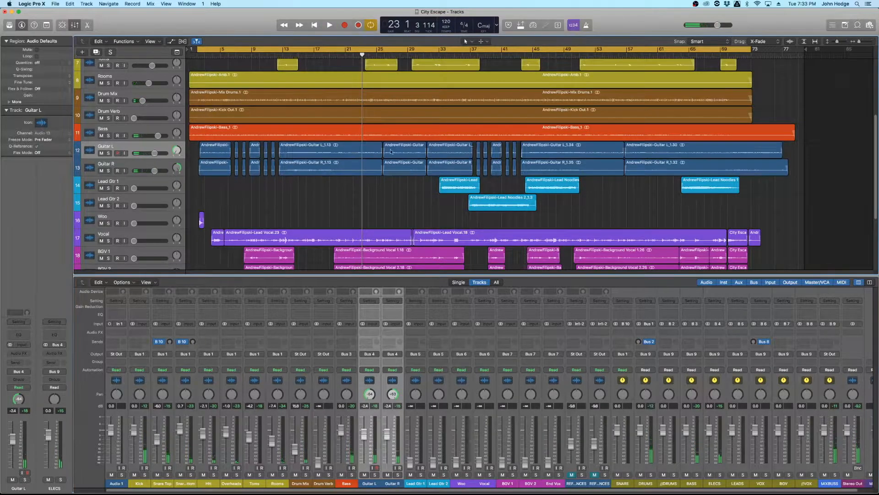
Enlarge the tracks vertically to examine the Bass and guitar waveforms, and return to the normal track height
key("super+Down")
key("super+Down")
key("super+Down")
key("super+Down")
key("super+Down")
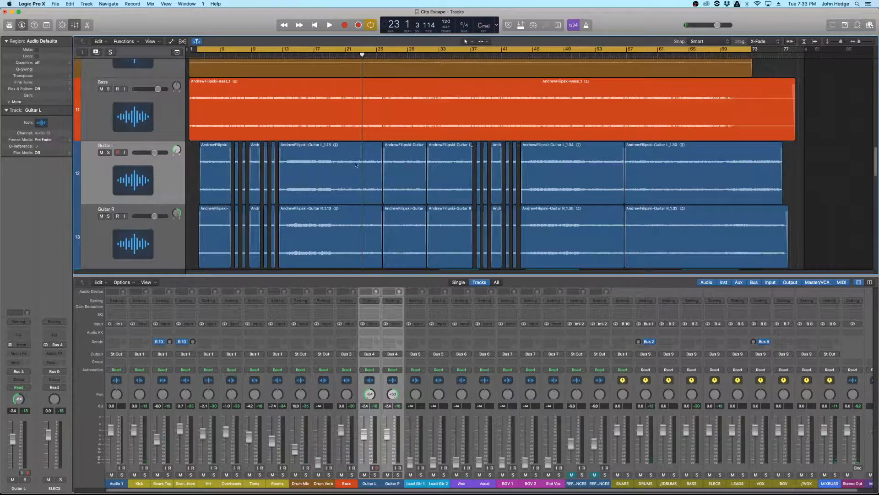
scroll(409, 187, "up", 4)
scroll(421, 189, "down", 8)
key("super+Up")
key("super+Up")
key("super+Up")
key("super+Up")
key("super+Up")
scroll(378, 170, "up", 4)
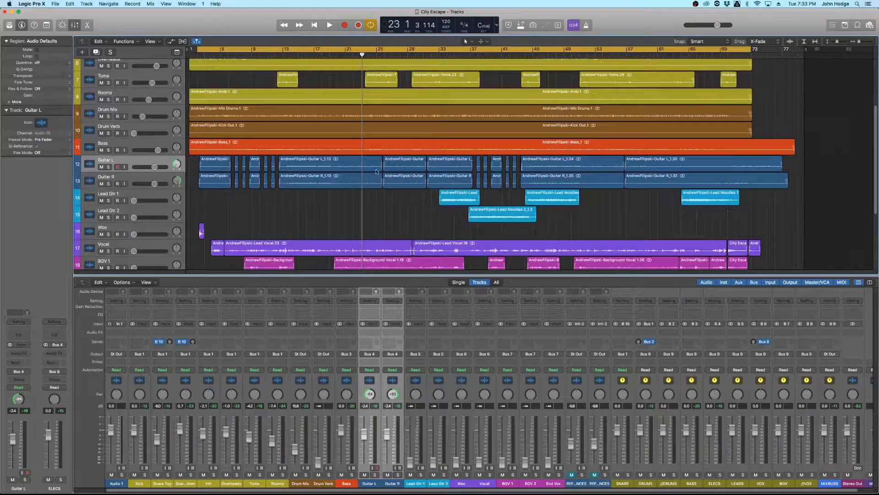
Play from about bar 32 with cycling off, bring in Lead Gtr 1 at -11.4 dB and set its region gain to -5.5 dB
scroll(407, 144, "down", 2)
key("space")
key("c")
left_click(433, 53)
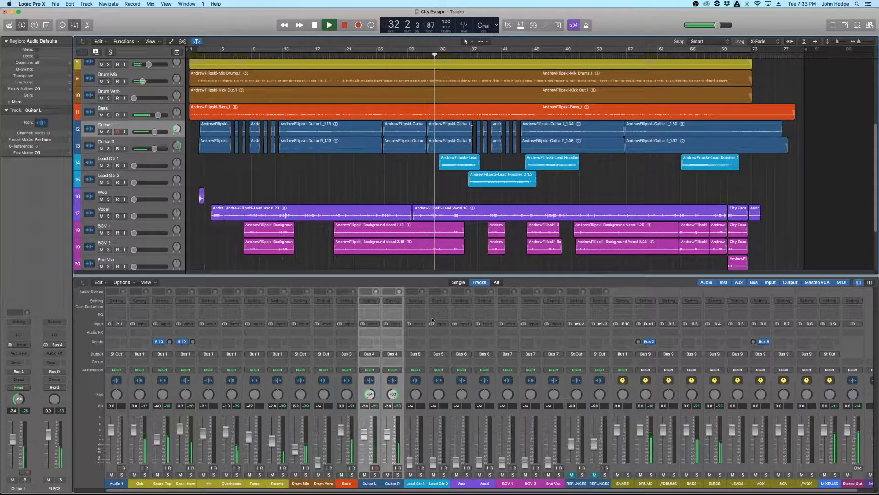
left_click_drag(410, 462, 410, 445)
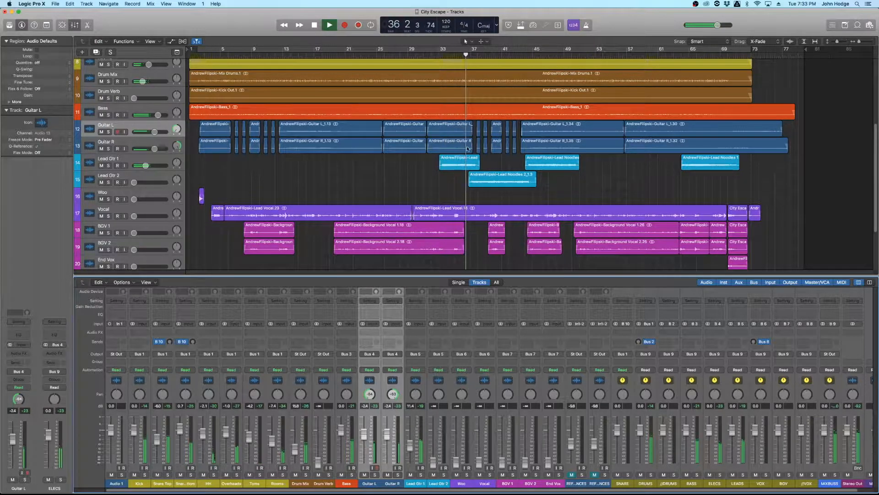
left_click(142, 160)
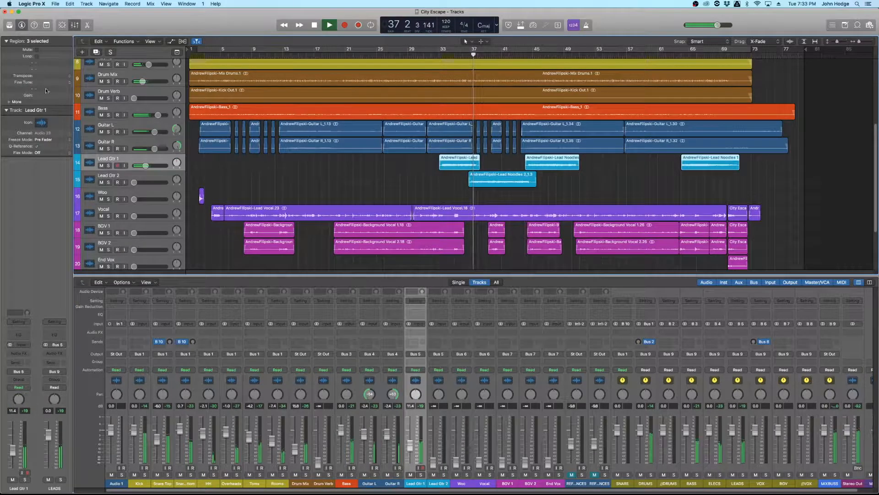
left_click_drag(44, 95, 62, 100)
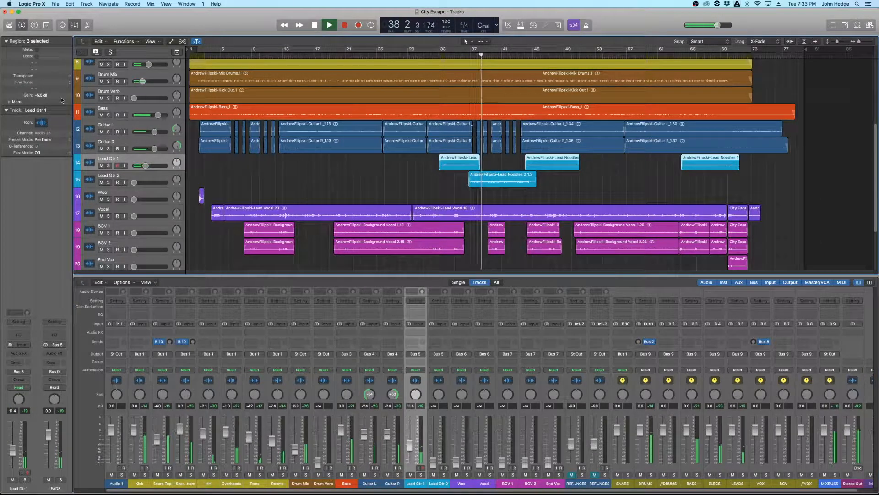
Bring in Lead Gtr 2 at -6.8 dB and set its region gain to -7.5 dB
left_click(131, 180)
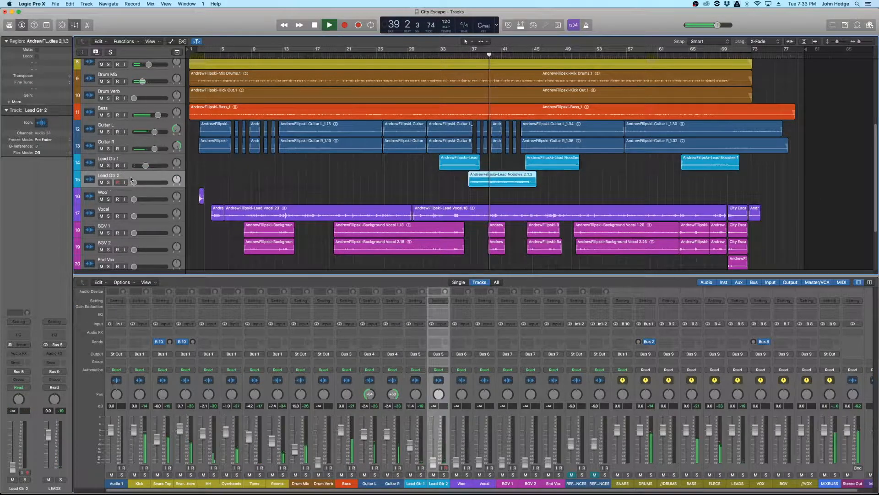
left_click(440, 452)
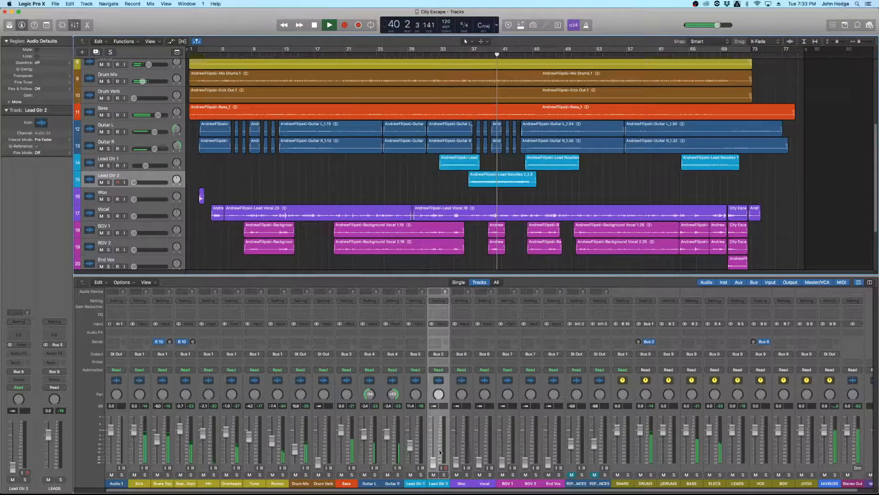
left_click_drag(440, 452, 440, 437)
left_click(505, 180)
left_click_drag(23, 95, 22, 99)
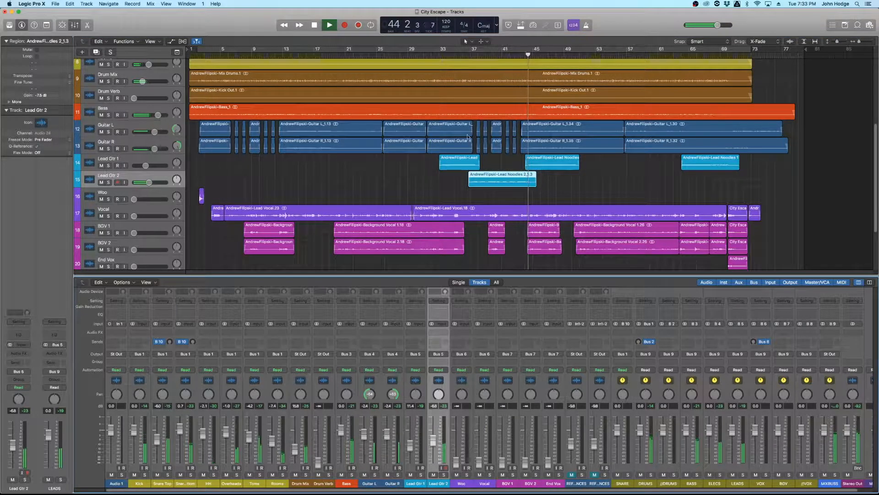
Replay from about bar 35, rebalancing Guitar L and Guitar R to -2.1 dB, Lead Gtr 1 to -5.8 dB and Vocal to -3.7 dB
left_click(456, 54)
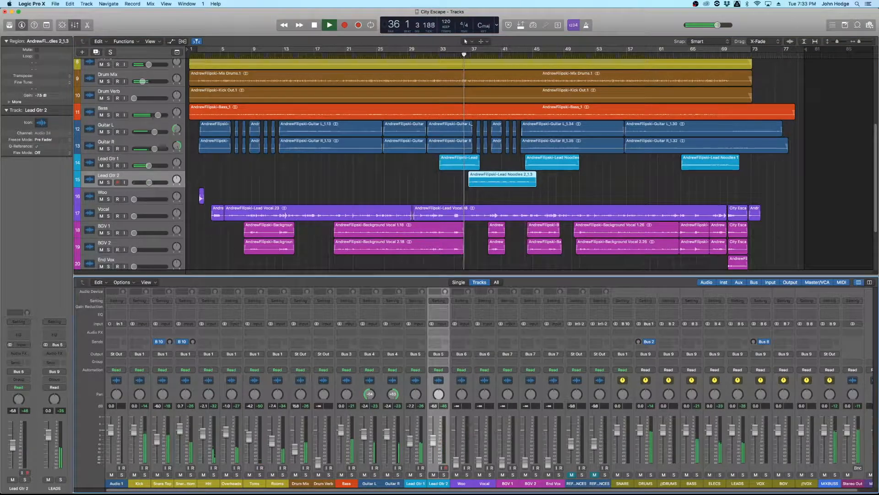
left_click(370, 483)
left_click(392, 483, "shift")
left_click_drag(387, 434, 387, 433)
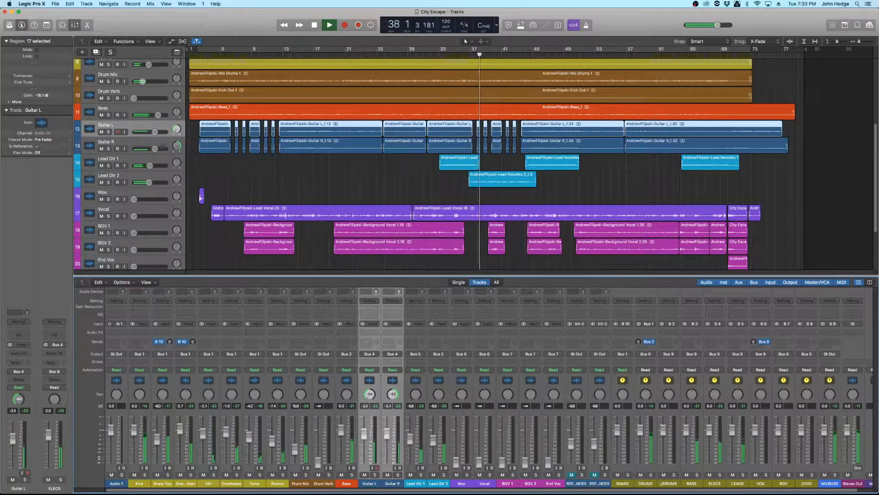
left_click(441, 483)
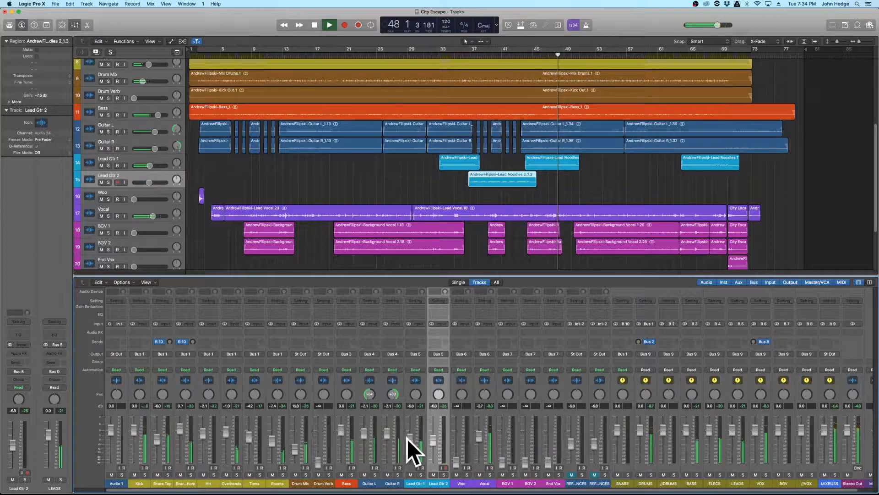
Bring in the background vocals with BGV 1 at -3.9 dB and BGV 2 at -5.7 dB
left_click(509, 482)
left_click_drag(525, 450, 524, 439)
left_click(513, 484, "shift")
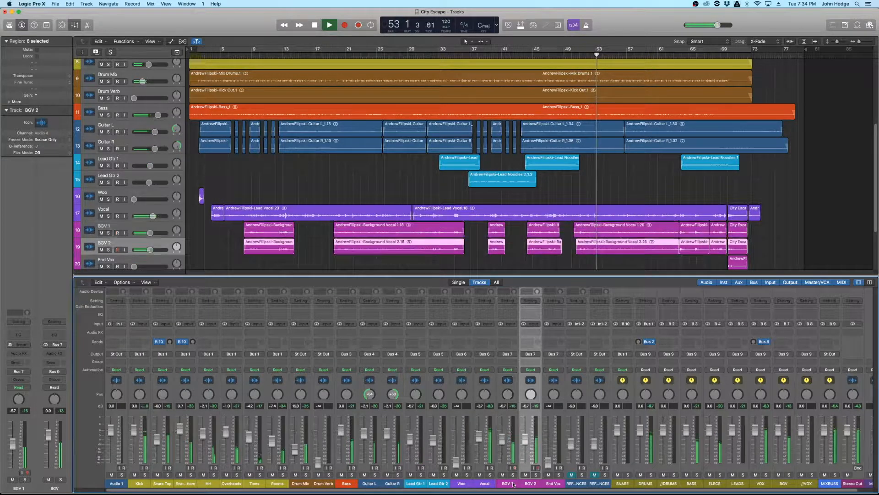
left_click(513, 484)
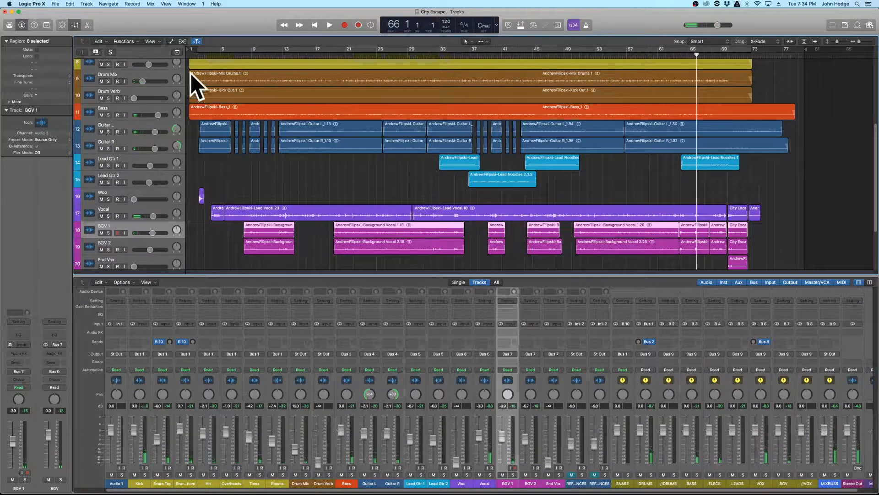
Play from the song's start, bring in Woo at -7.6 dB and set its region gain to -3.4 dB
left_click(194, 54)
key("space")
left_click_drag(456, 459, 454, 442)
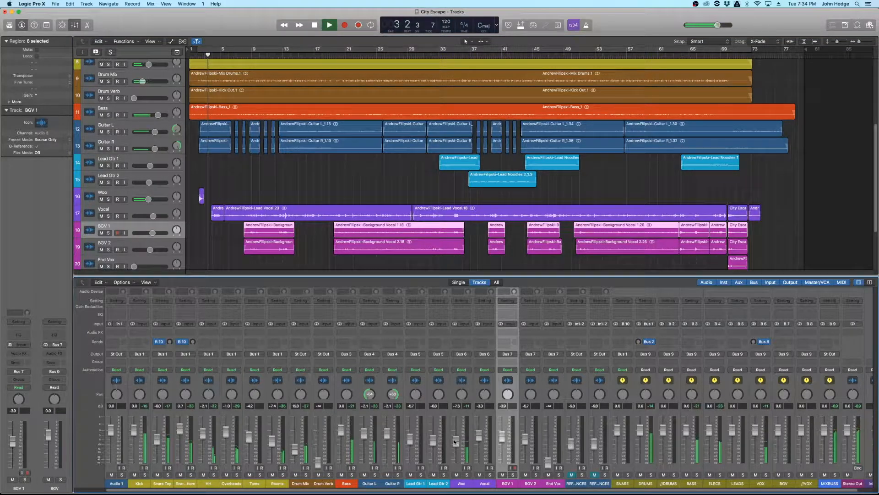
key("space")
left_click(215, 166)
key("Return")
key("space")
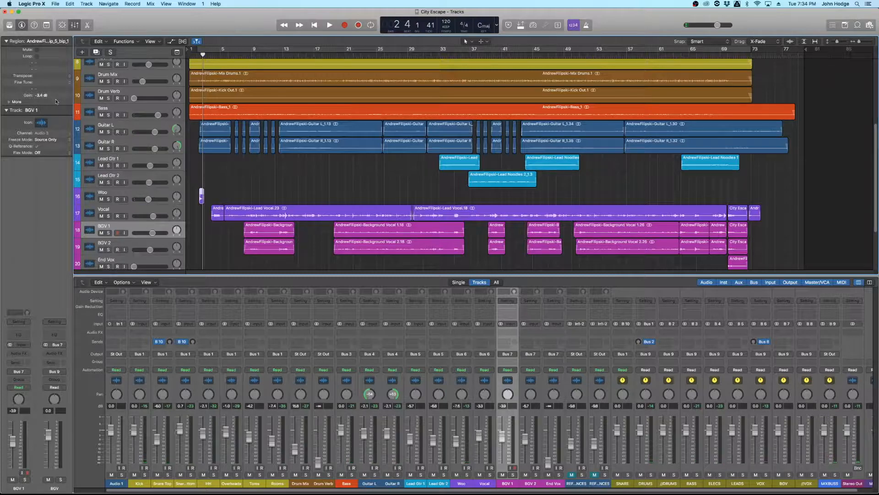
Play and bring Woo to -1.0 dB with a region gain of -8.2 dB, and set the first Vocal region's gain to -5.9 dB
key("space")
left_click_drag(456, 443, 456, 431)
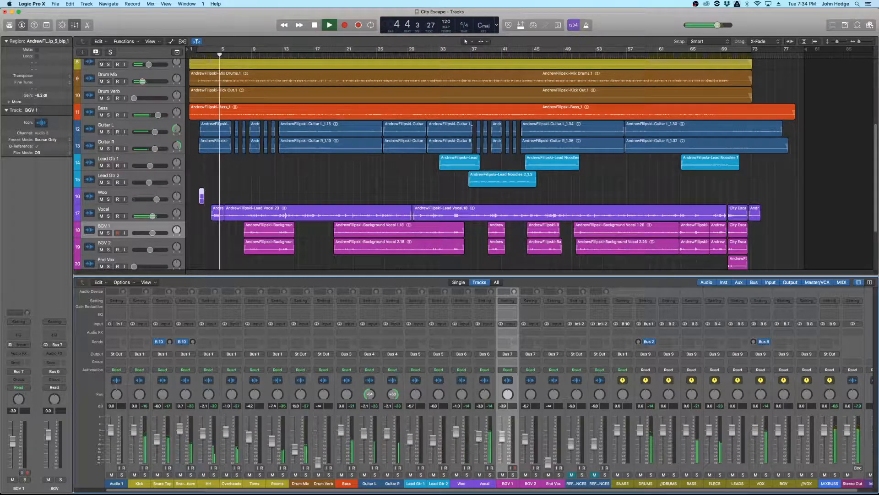
left_click(217, 215)
left_click_drag(51, 96, 51, 104)
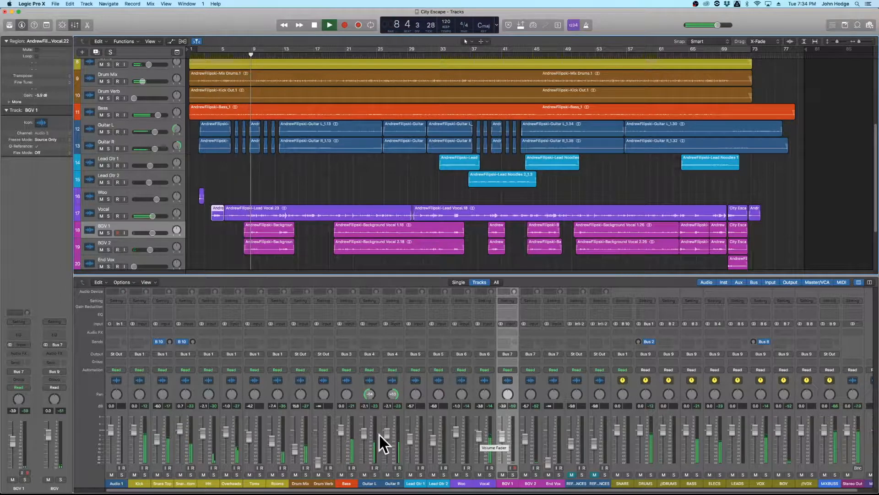
Raise Guitar L and Guitar R slightly and set the gain of the first BGV 1 and BGV 2 regions to -9.8 dB
left_click(372, 485)
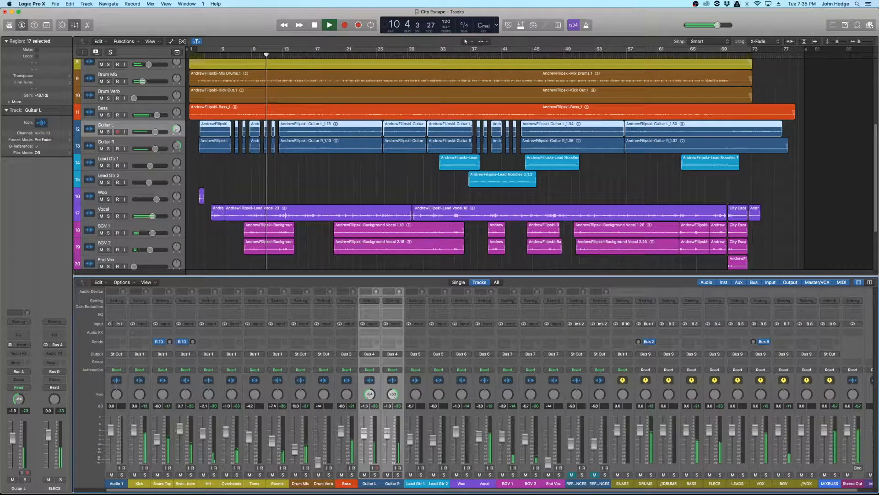
key("Down")
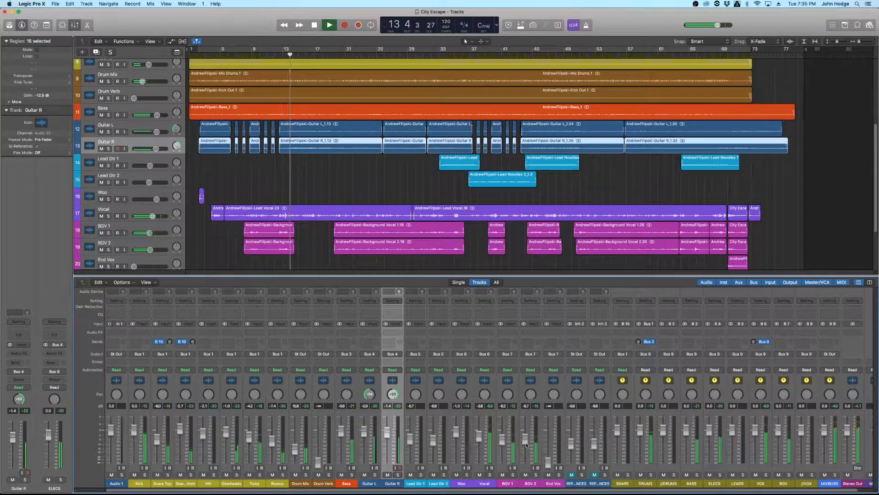
left_click_drag(314, 227, 285, 248)
left_click_drag(40, 95, 41, 102)
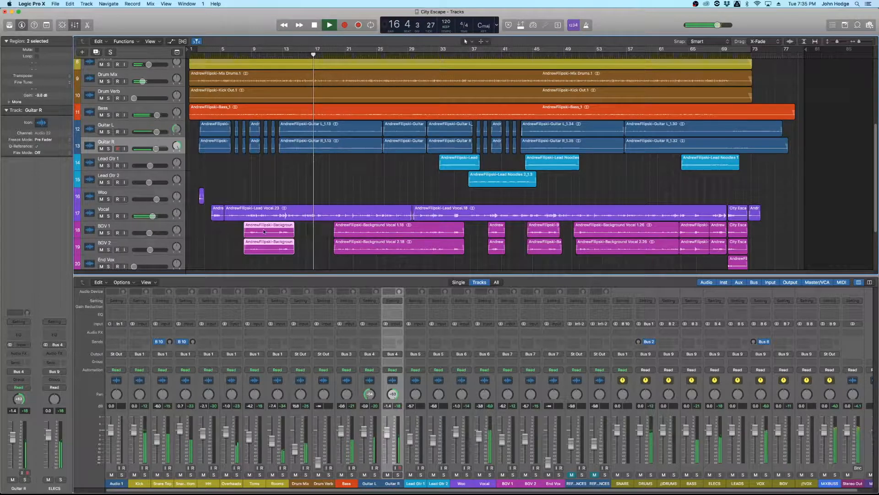
left_click(318, 239)
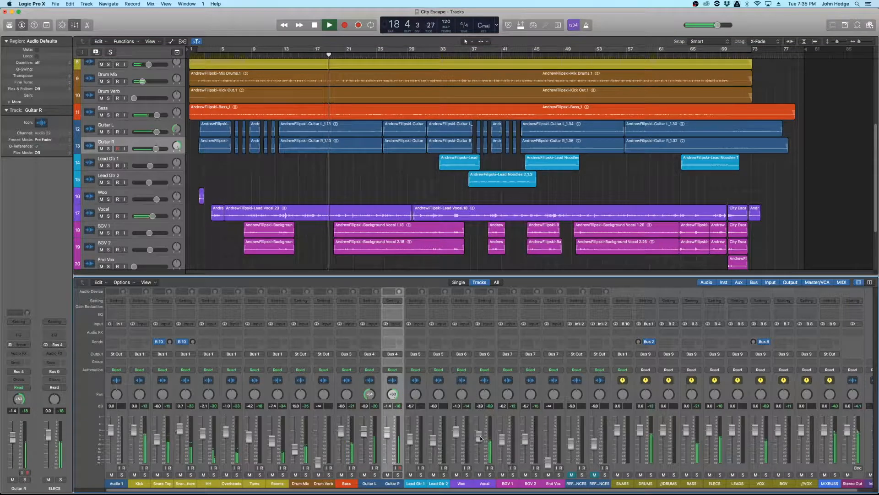
Trim Guitar L to -1.1 dB and Guitar R to -1.6 dB, and lower BGV 1 to -6.9 dB and BGV 2 to -7.8 dB
left_click(370, 484)
left_click(390, 484, "shift")
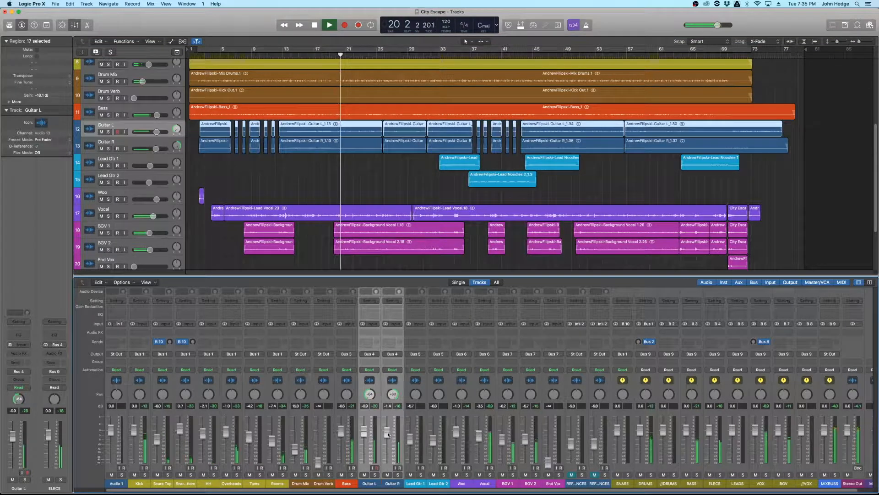
left_click(508, 484)
left_click(529, 484, "shift")
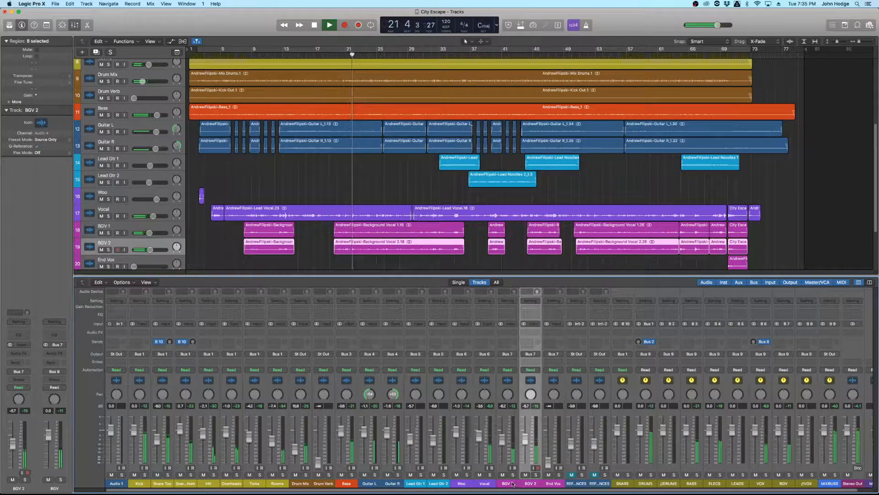
left_click_drag(523, 443, 525, 443)
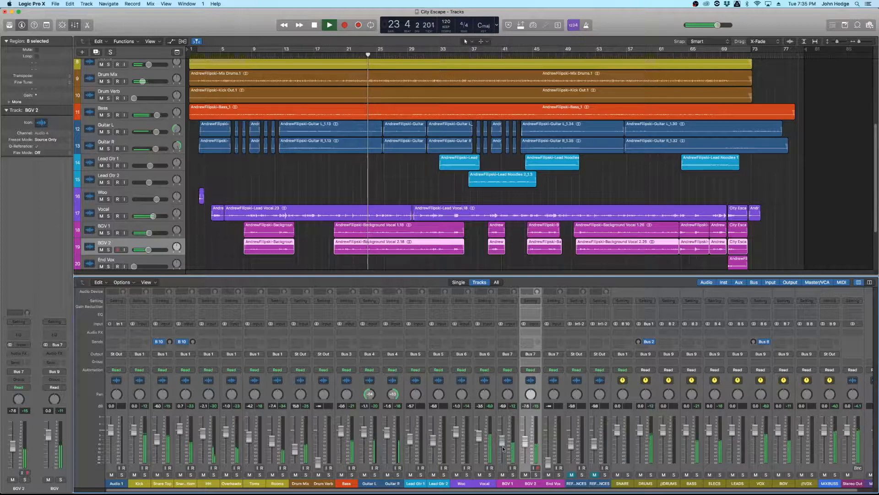
Pan the background vocals apart, with BGV 1 at -34 and BGV 2 at +35
left_click_drag(530, 394, 512, 397)
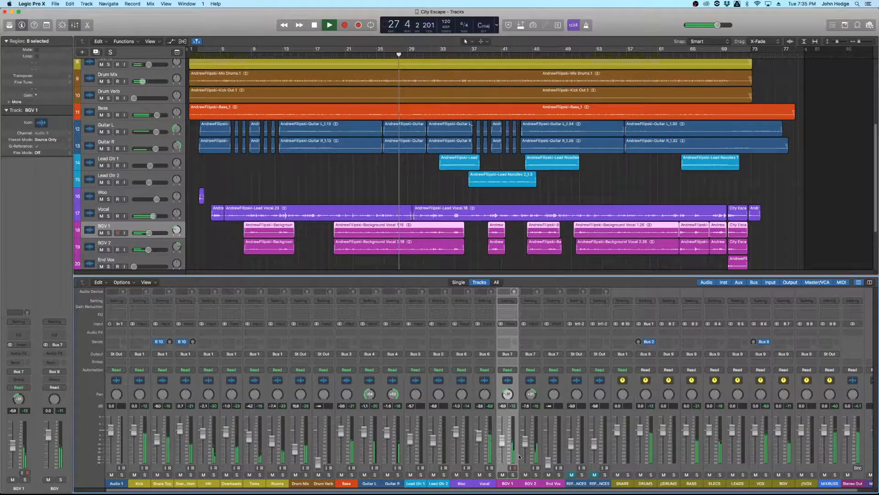
mouse_move(529, 394)
left_mouse_down()
mouse_move(533, 368)
mouse_move(534, 395)
left_mouse_up()
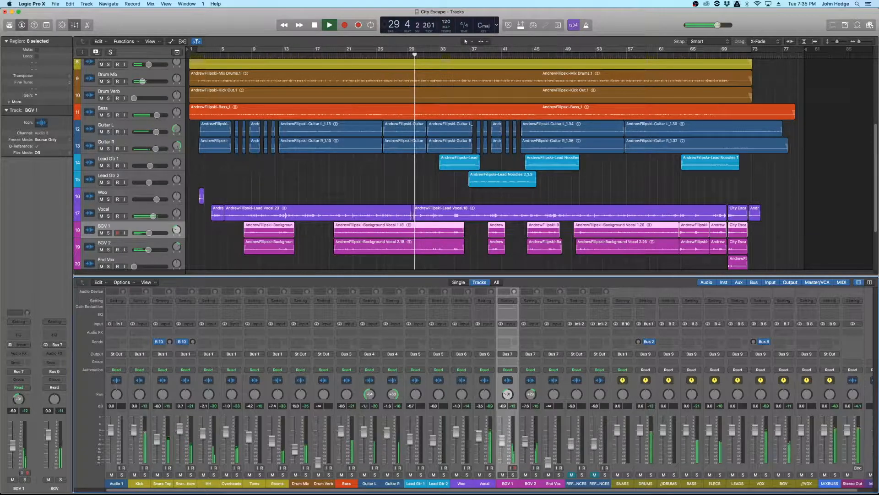
mouse_move(506, 395)
left_mouse_down()
mouse_move(506, 421)
mouse_move(511, 399)
left_mouse_up()
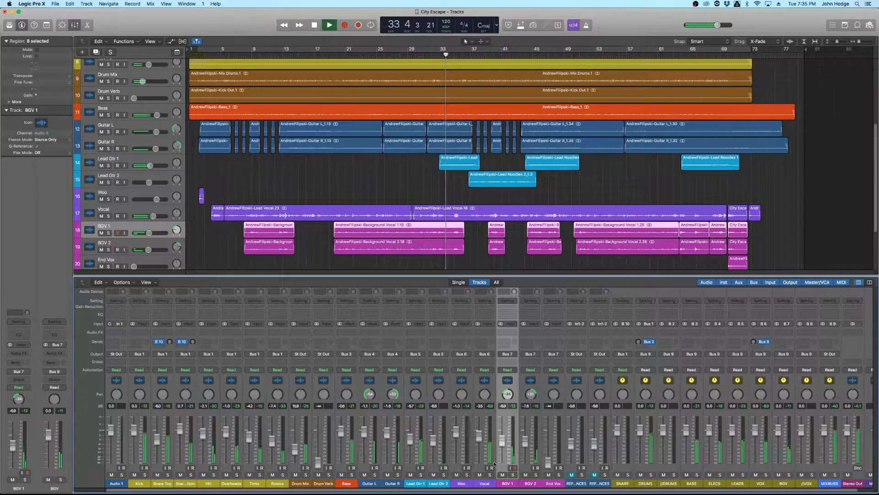
Set the first Lead Gtr 1 region's gain to -5.9 dB, and lower BGV 1 to -8.4 dB and BGV 2 to -9.2 dB
left_click(459, 164)
left_click_drag(46, 94, 47, 91)
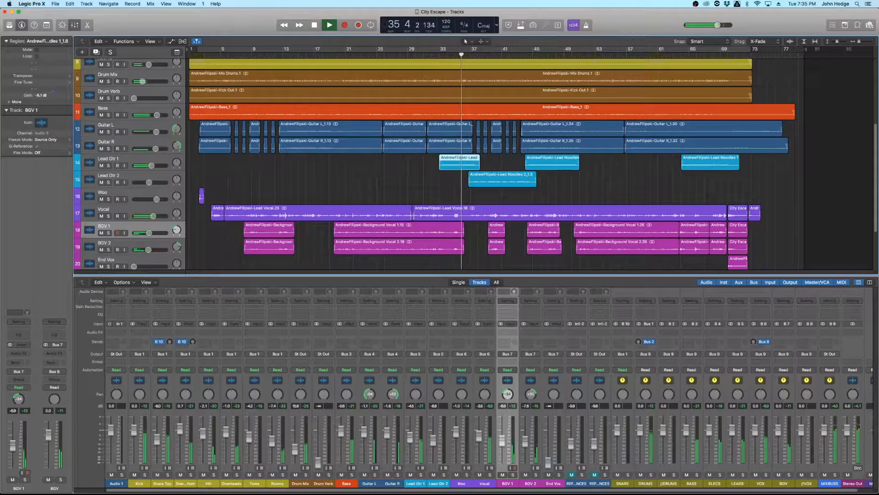
left_click(507, 452)
left_click(522, 449, "shift")
left_click_drag(525, 442, 525, 444)
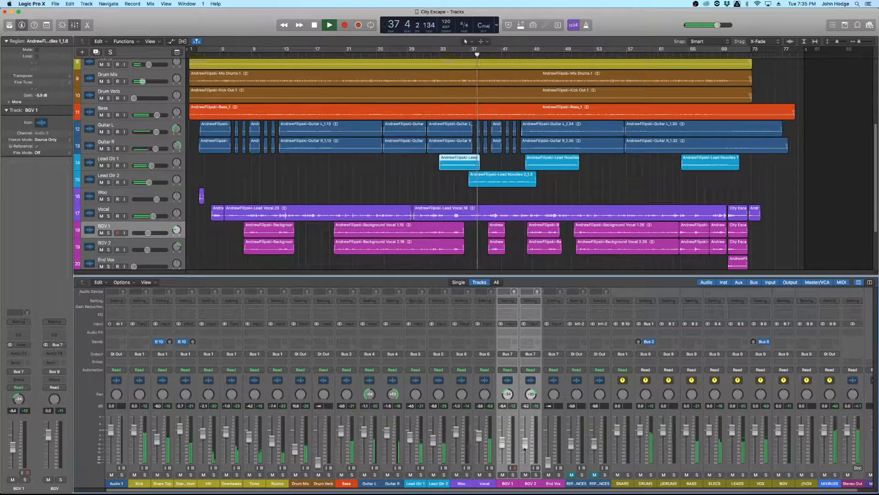
left_click(451, 263)
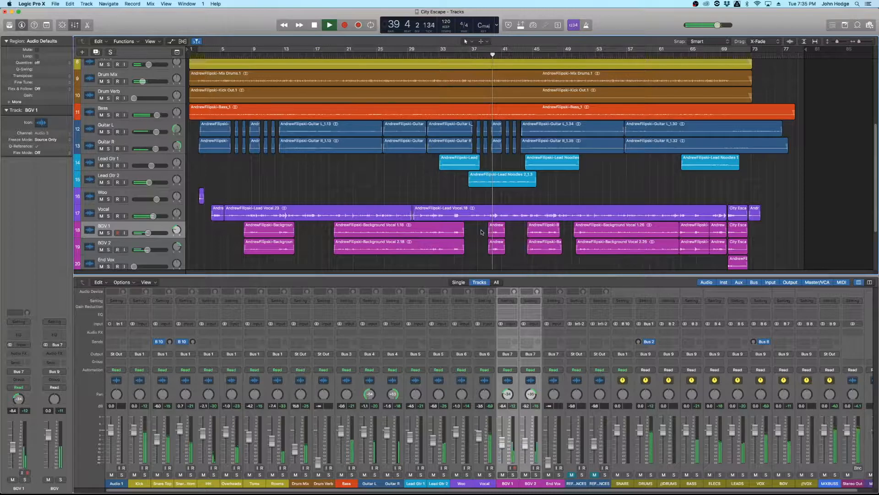
Play the song from about bar 61 and inspect the Vocal, BGV 1 and BGV 2 regions up to bar 63
key("space")
left_click(658, 54)
key("space")
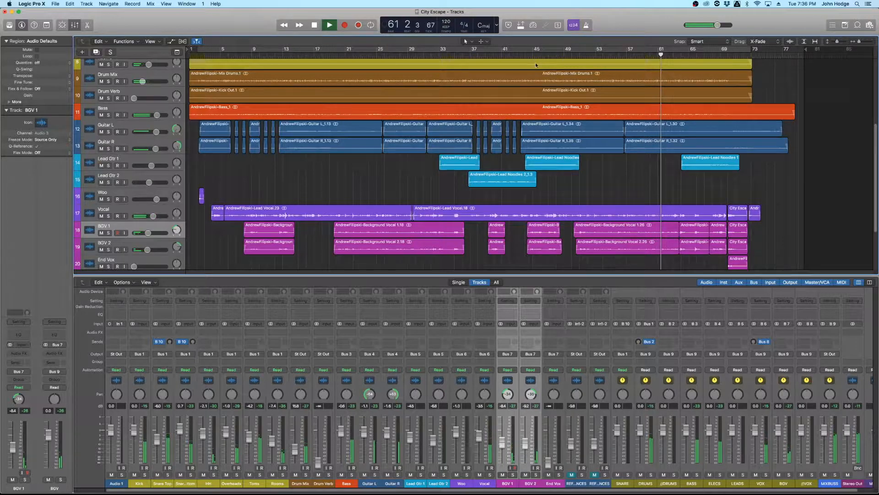
scroll(669, 239, "up", 10)
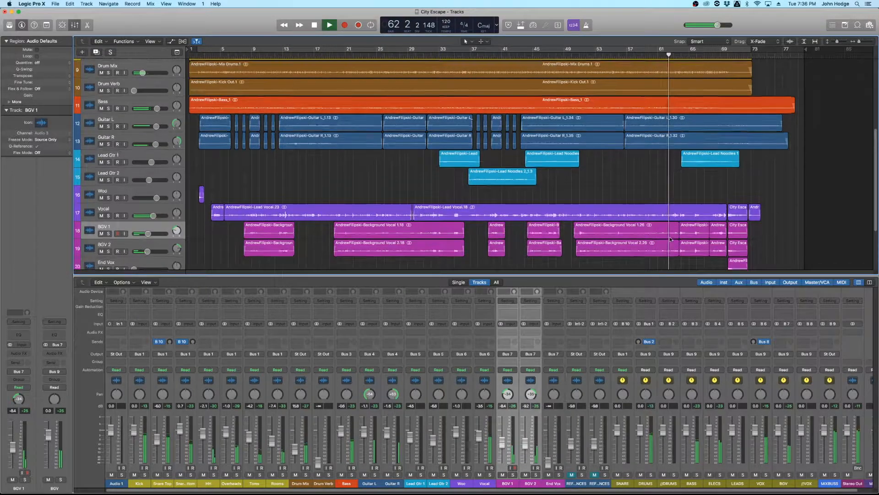
scroll(670, 238, "down", 4)
key("space")
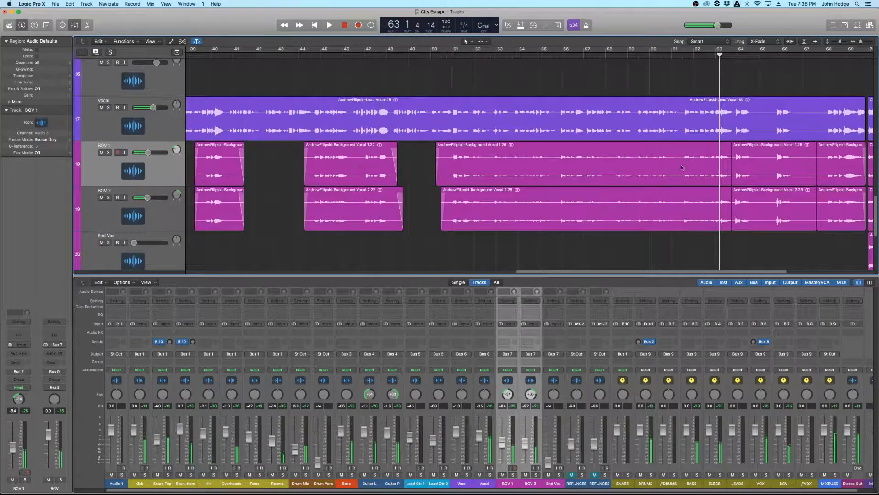
left_click(667, 56)
scroll(667, 110, "up", 4)
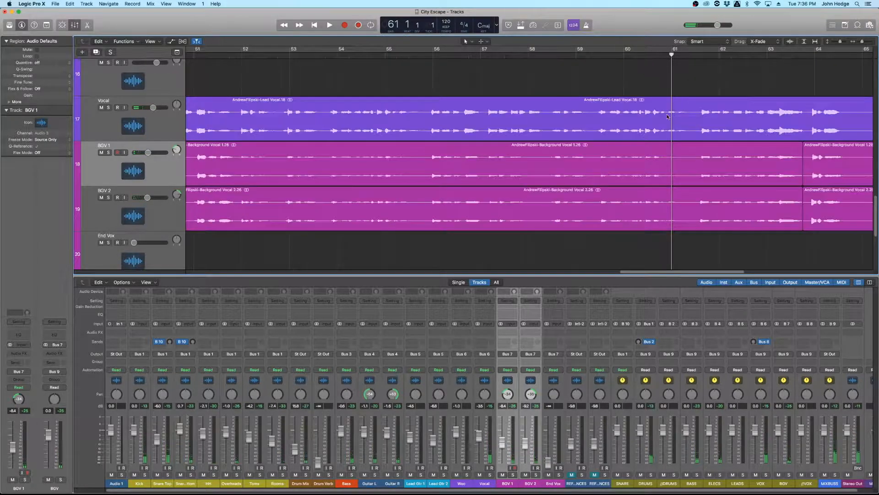
key("space")
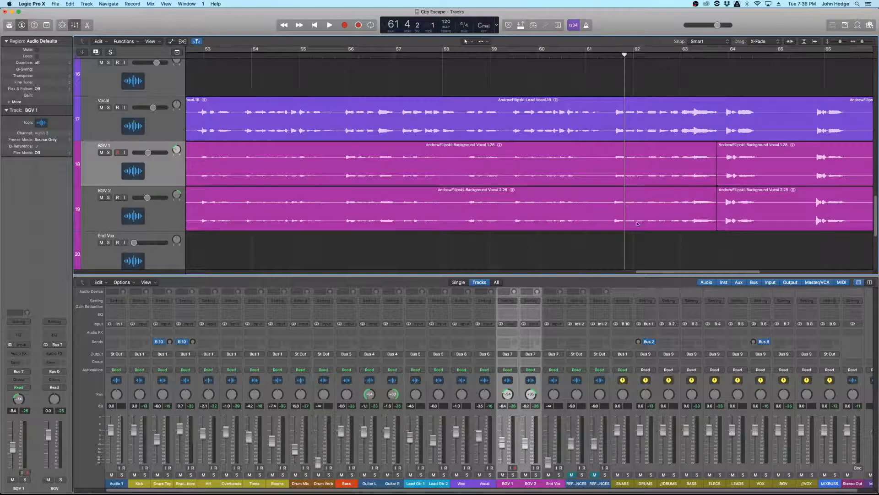
Compare the phrase start timing of Vocal, BGV 1 and BGV 2 around bar 61 beat 3
key("super+Right")
key("super+Right")
key("super+Right")
key("super+Right")
key("super+Right")
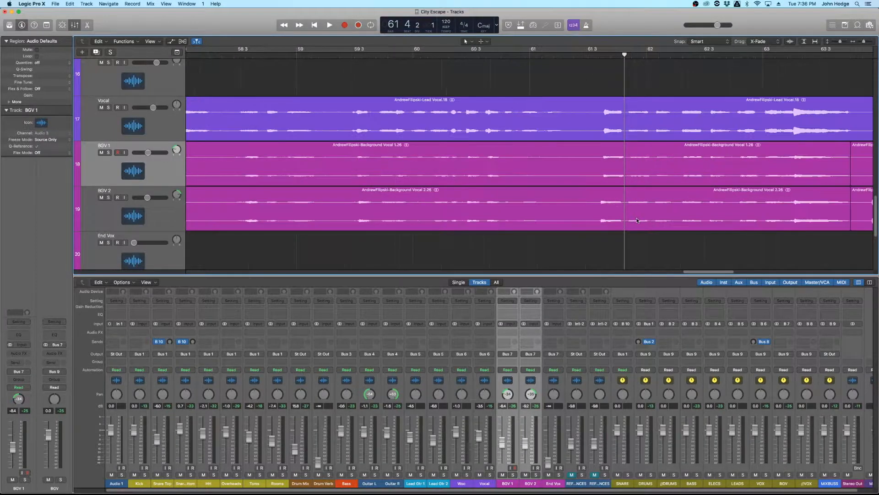
left_click(571, 56)
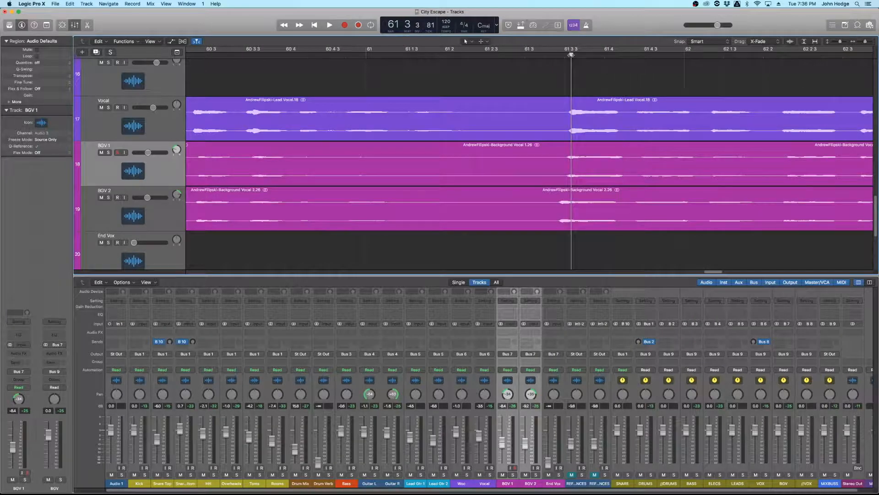
scroll(630, 169, "left", 10)
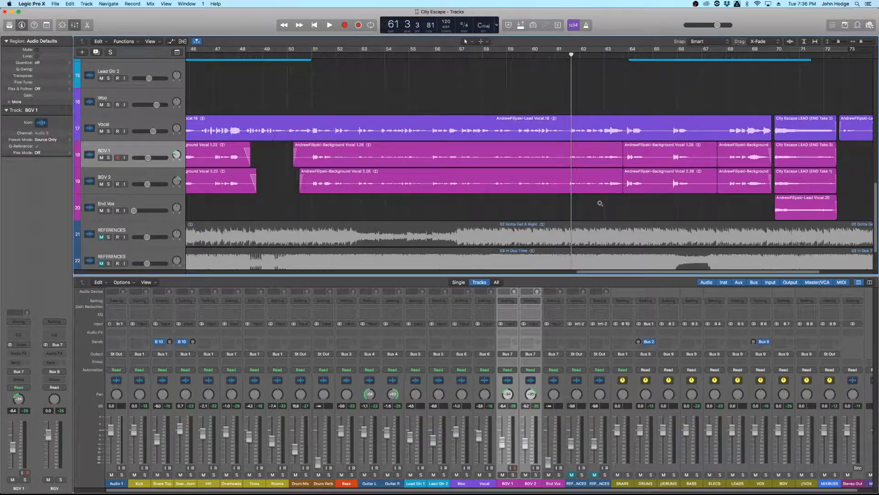
Play from bar 61 beat 3, setting the BGV regions from about bar 64 to -7.1 dB gain and the last Lead Gtr 1 region to -5.3 dB
key("space")
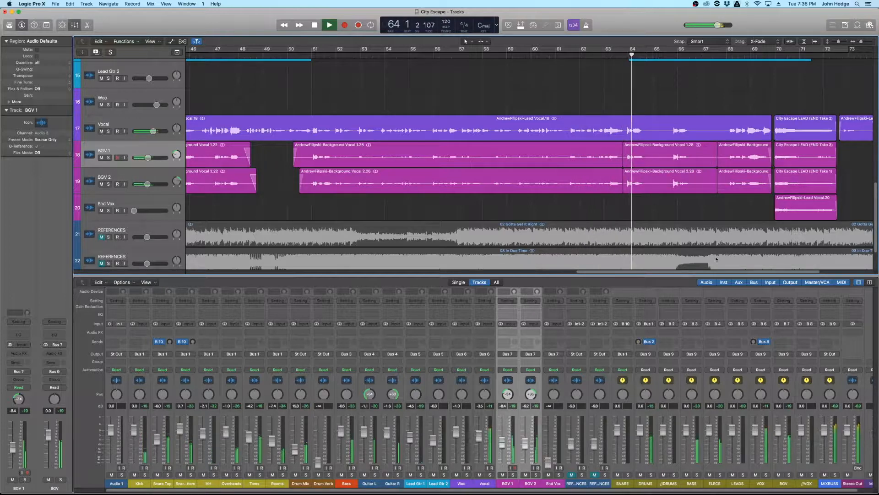
left_click(678, 175)
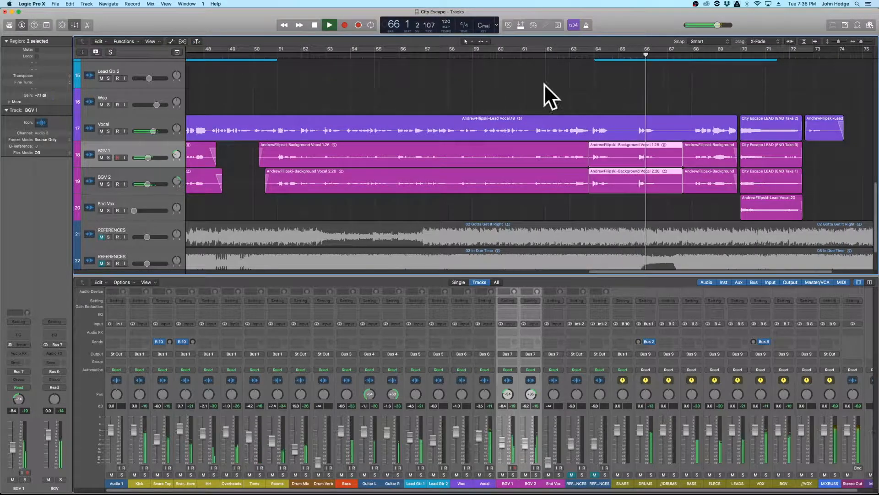
left_click(643, 105)
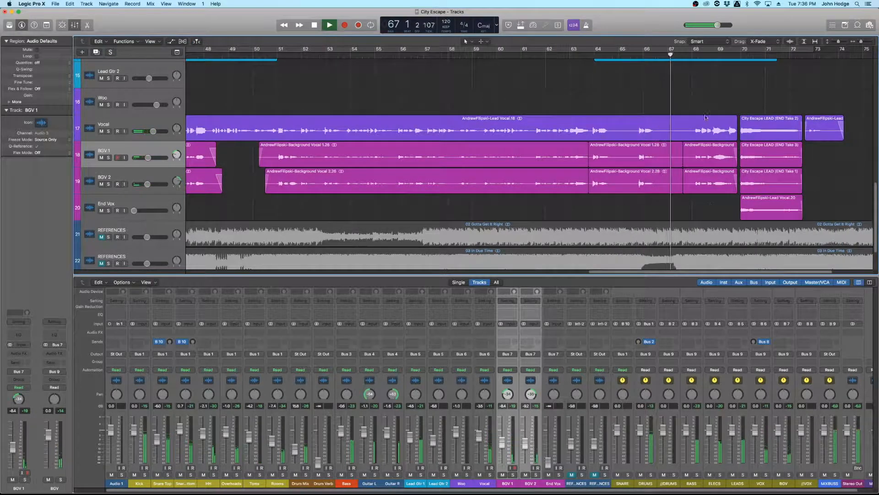
scroll(577, 186, "up", 5)
scroll(577, 187, "down", 3)
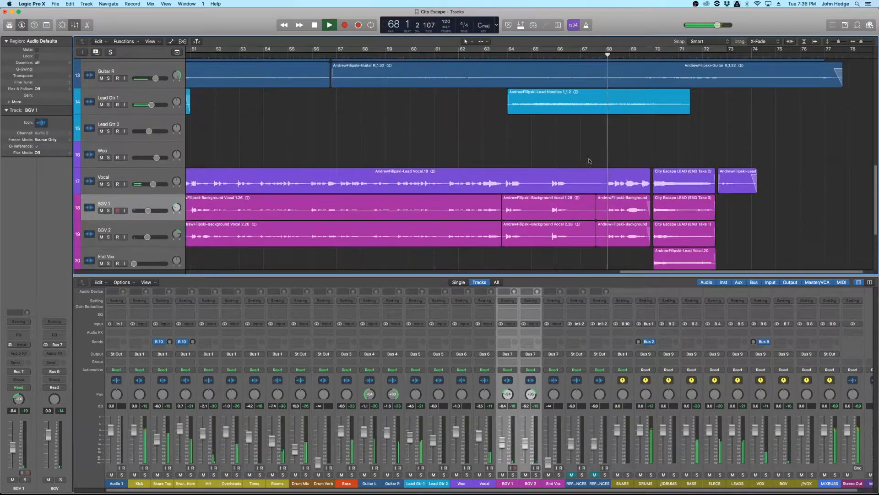
left_click(594, 90)
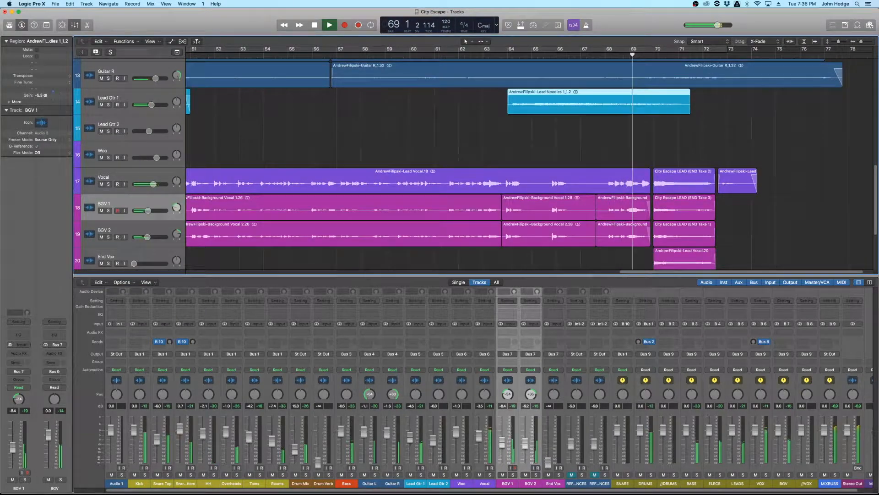
left_click(587, 125)
scroll(658, 150, "down", 1)
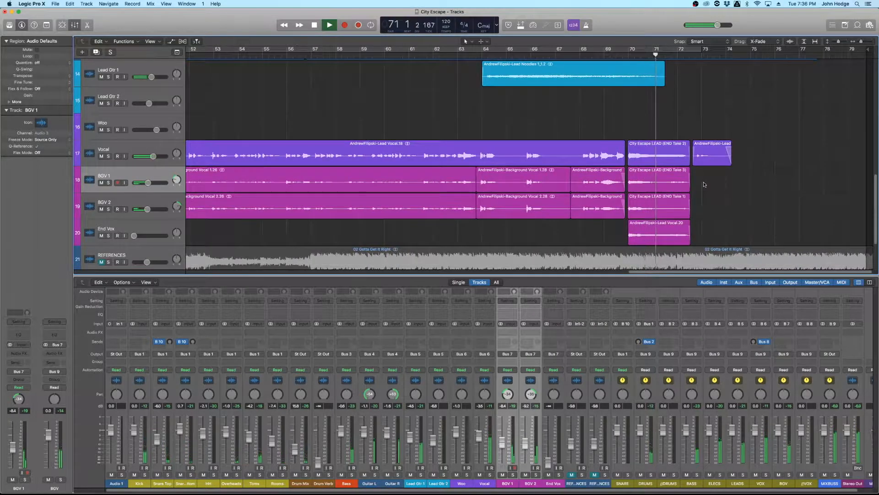
Replay the ending from about bar 67.5 and check the BGV 1 and BGV 2 regions just before bar 70
key("space")
left_click(572, 57)
key("space")
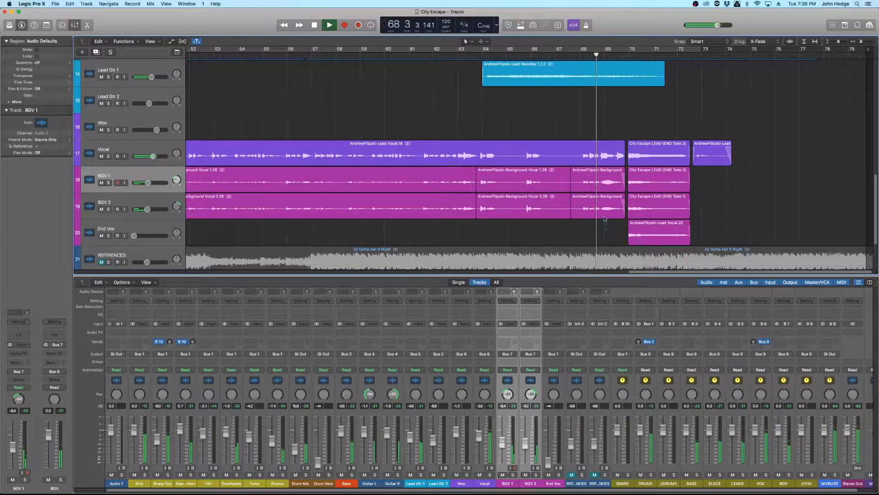
left_click_drag(607, 227, 597, 184)
left_click(619, 118)
scroll(618, 138, "down", 1)
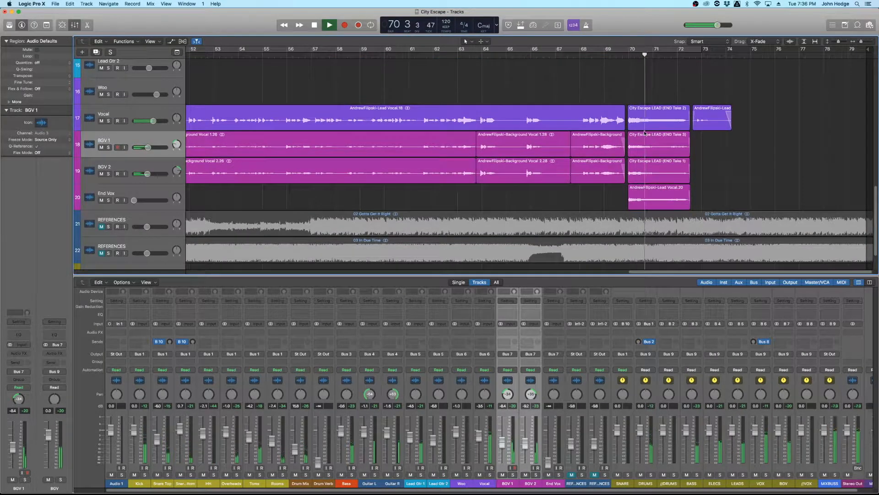
Stop playback and set the gain of the bar 70 ending regions on BGV 1, BGV 2 and End Vox to -14.8 dB
key("super+Down")
key("super+Right")
key("super+Right")
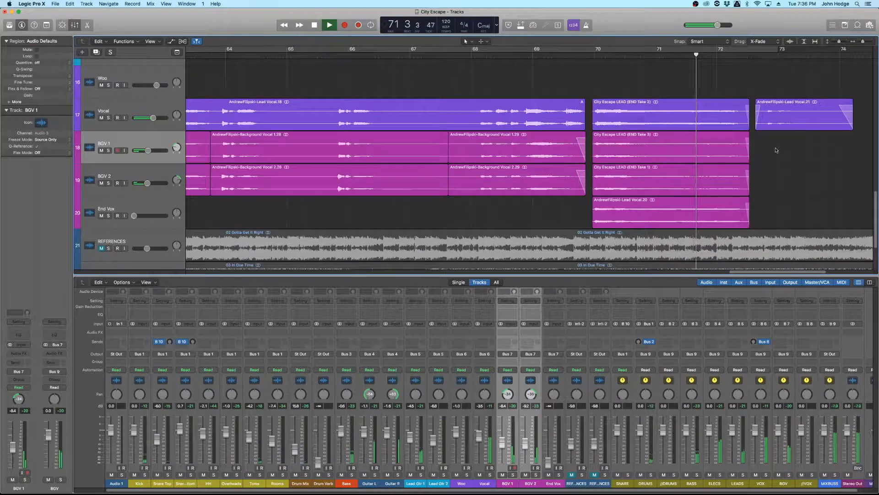
key("space")
left_click_drag(777, 149, 724, 204)
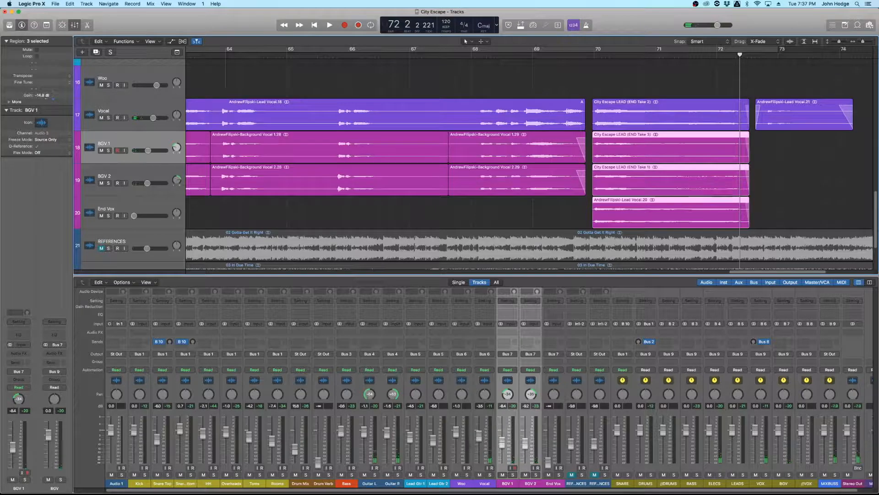
left_click(542, 81)
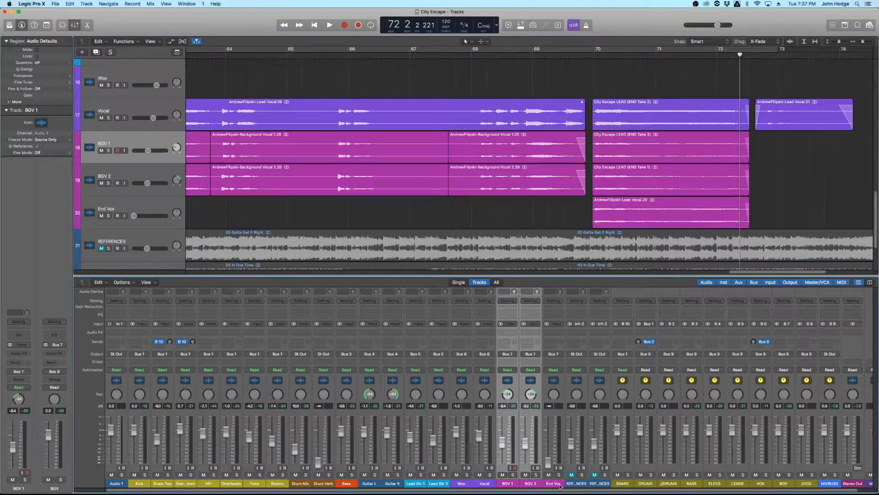
Play from just before bar 70, bring in End Vox at -10.0 dB and set its region gain to -10.8 dB
left_click(547, 465)
left_click(575, 54)
key("space")
left_click_drag(548, 438, 543, 441)
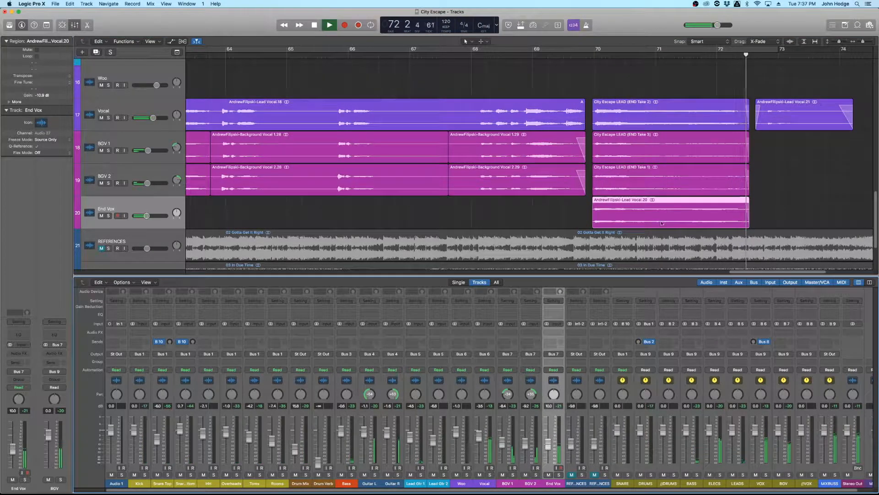
Stop playback and add short fade-ins to the bar 70 ending regions on Vocal, BGV 1, BGV 2 and End Vox
left_click(768, 203)
key("space")
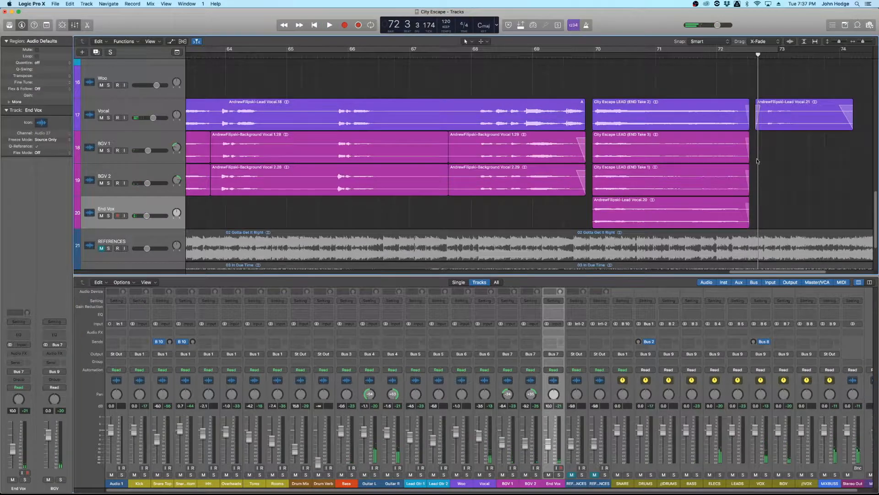
key("super+Down")
key("super+Right")
key("super+Right")
left_click_drag(469, 139, 481, 212)
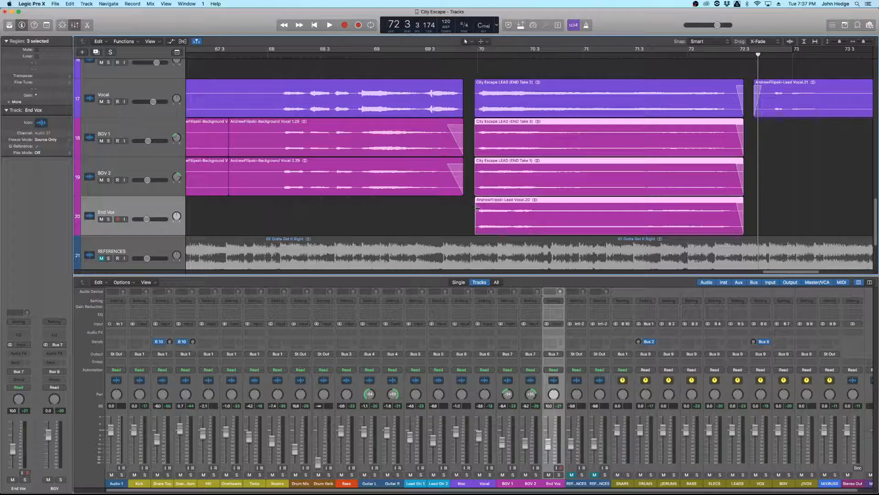
left_click_drag(472, 130, 476, 93)
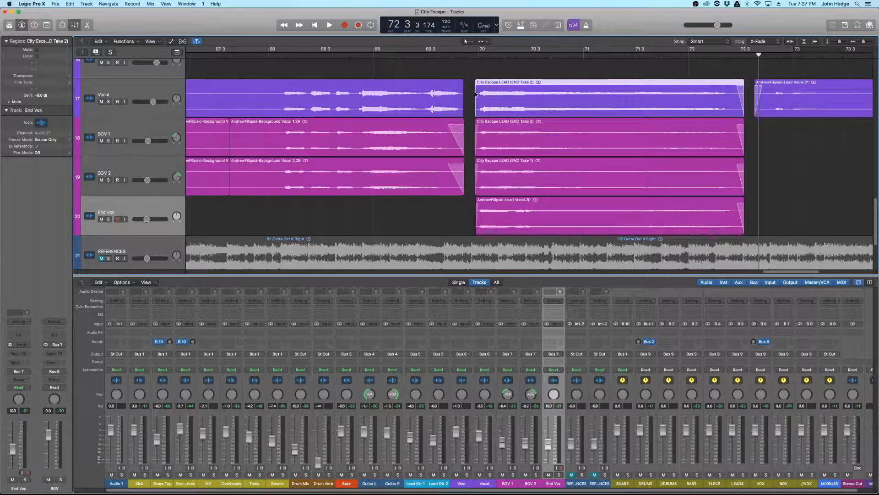
Play from bar 69 to check the vocal transition into bar 70, stopping just before the bar line
left_click(366, 55)
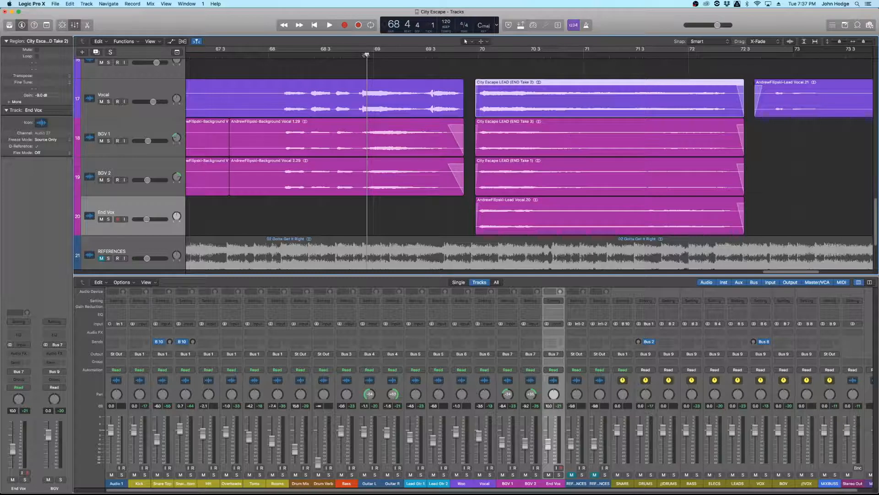
left_click(479, 55)
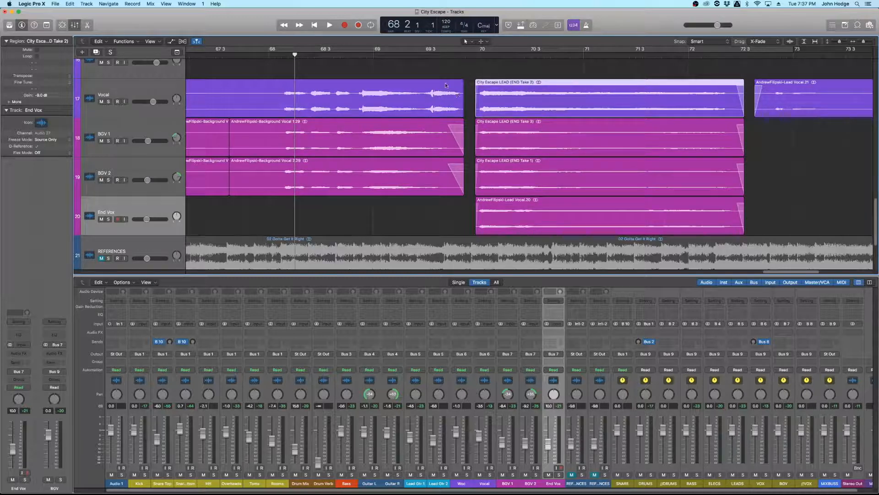
left_click(428, 55)
left_click(374, 56)
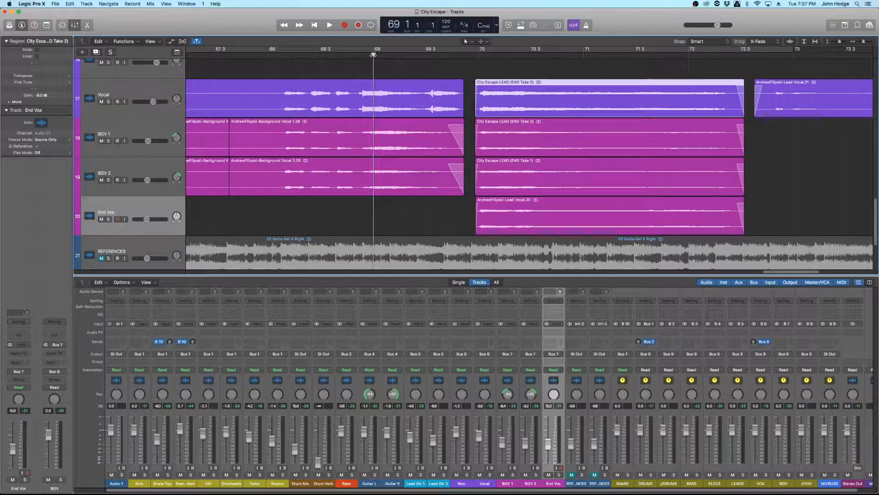
key("space")
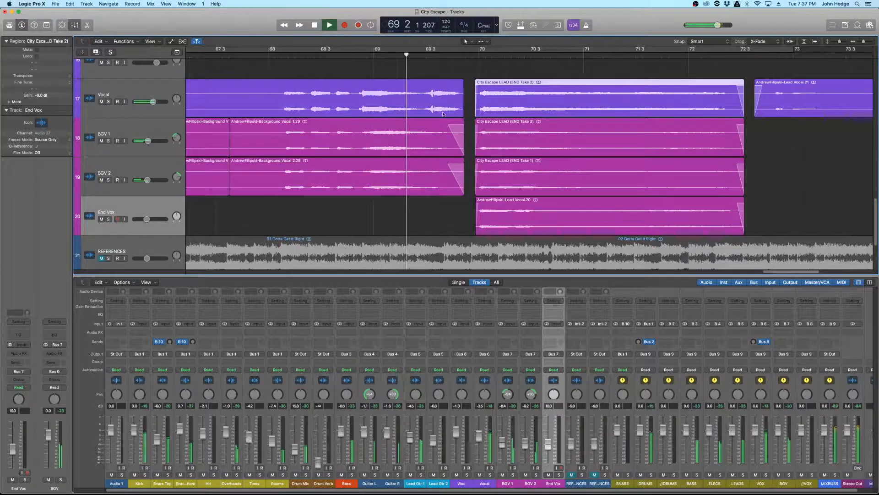
key("space")
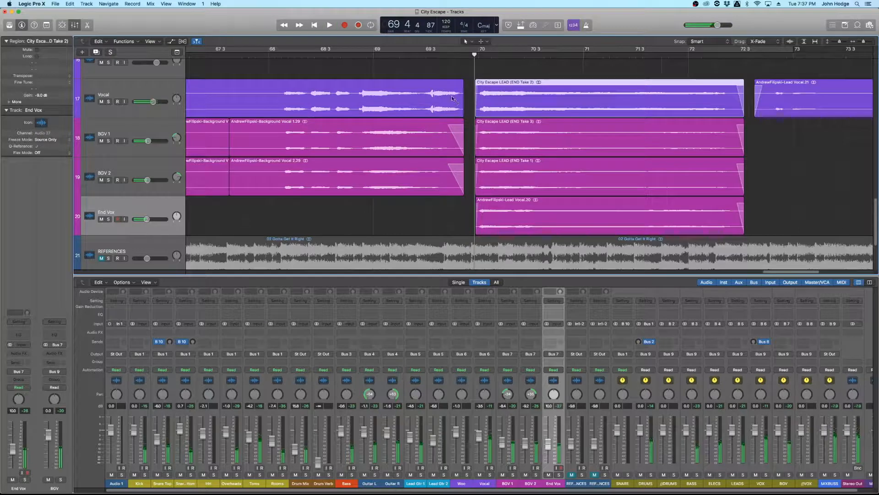
Add a short fade-out to the Vocal region ending just before bar 70 and replay from about bar 69 beat 2
left_click(452, 99, "shift")
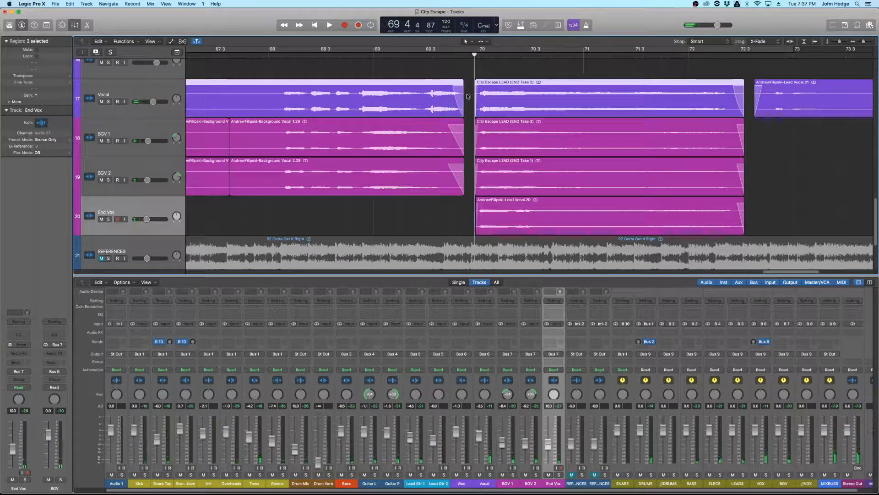
left_click(457, 94)
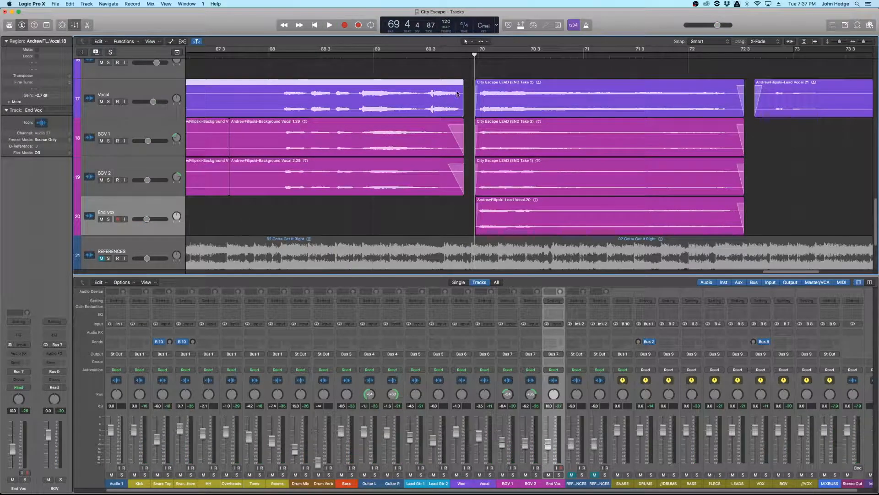
left_click(403, 63)
left_click(400, 55)
key("space")
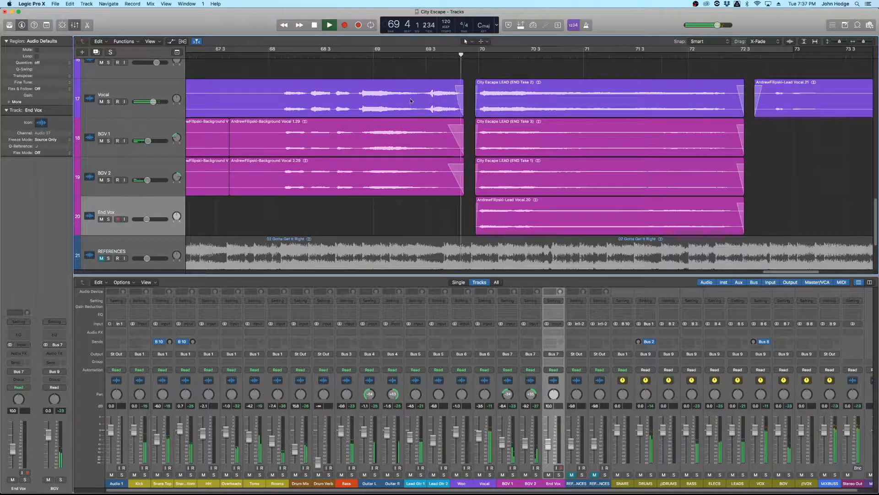
key("space")
Trim the end of the Vocal region before bar 70 slightly earlier and replay the transition
left_click_drag(462, 114, 455, 110)
left_click(400, 55)
key("space")
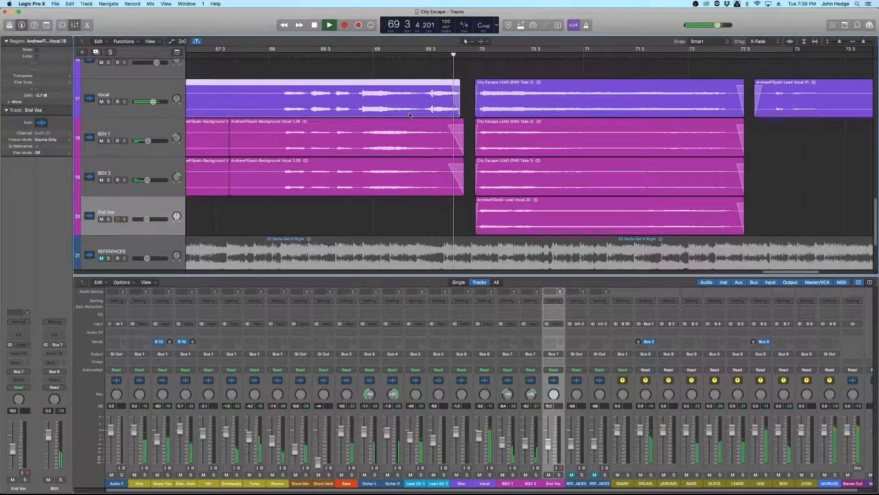
Split the last vocal phrase before bar 70 into its own region and set its gain to -5.1 dB
left_click_drag(422, 97, 461, 97)
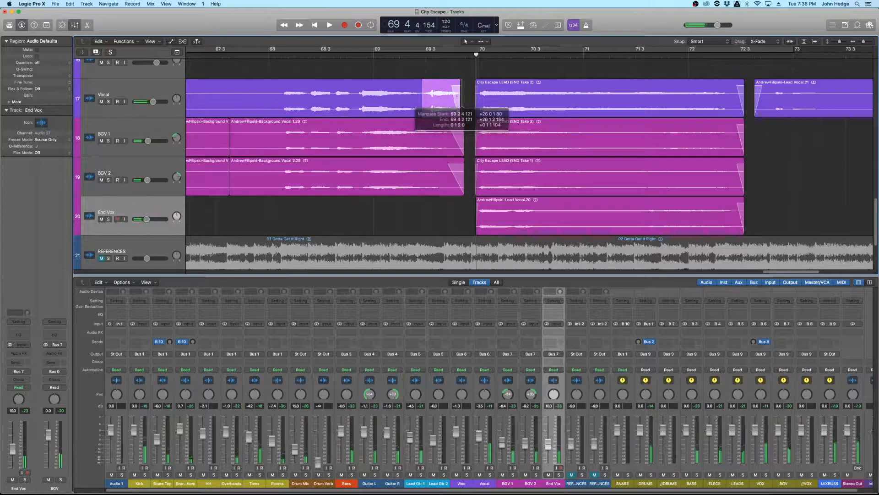
left_click(437, 95)
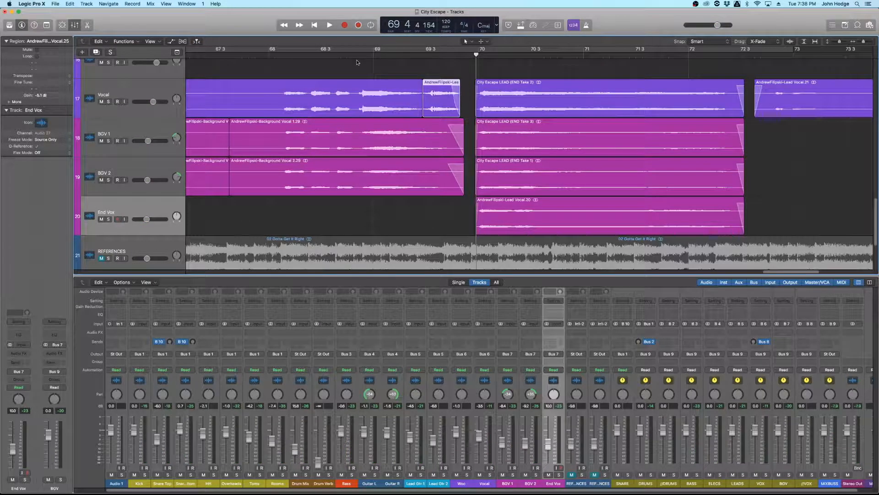
left_click(369, 65)
Crossfade the cut between the two adjoining Vocal regions before bar 70 and play across it
left_click(421, 92)
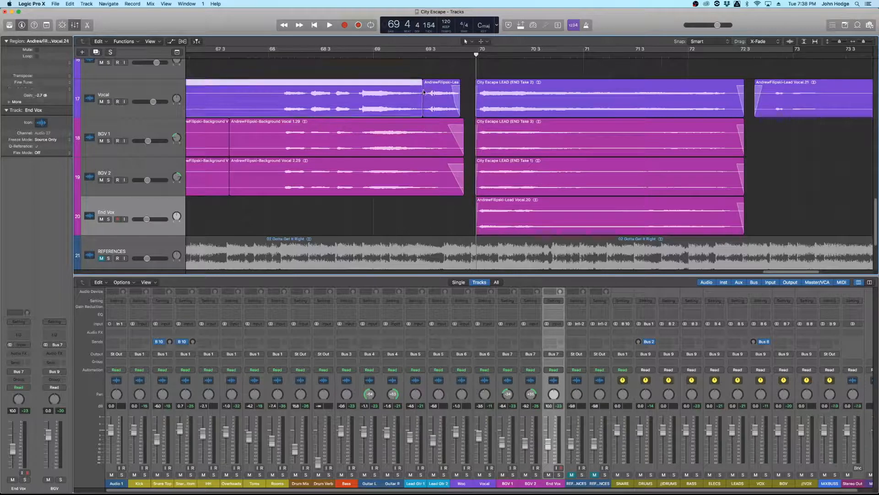
key("super+Right")
key("super+Right")
scroll(420, 92, "right", 5)
left_click(632, 99)
left_click(607, 94, "shift")
left_click(433, 53)
key("space")
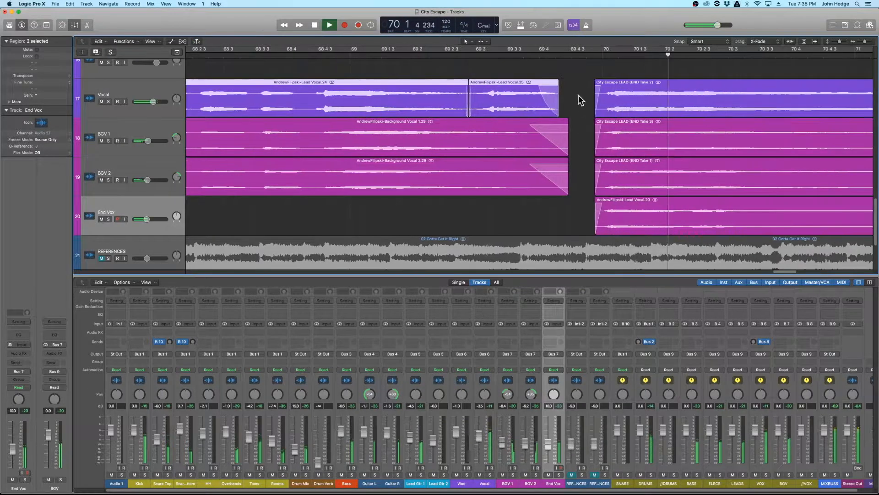
left_click(580, 102)
key("space")
Shorten the fade-out on the last vocal region before bar 70 and replay from about bar 69 beat 2
left_click(562, 133)
left_click(539, 99)
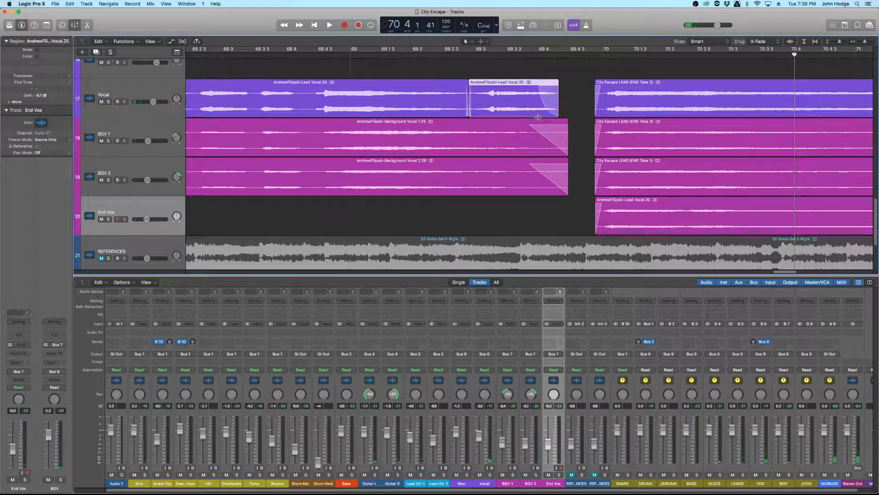
left_click(460, 63)
key("space")
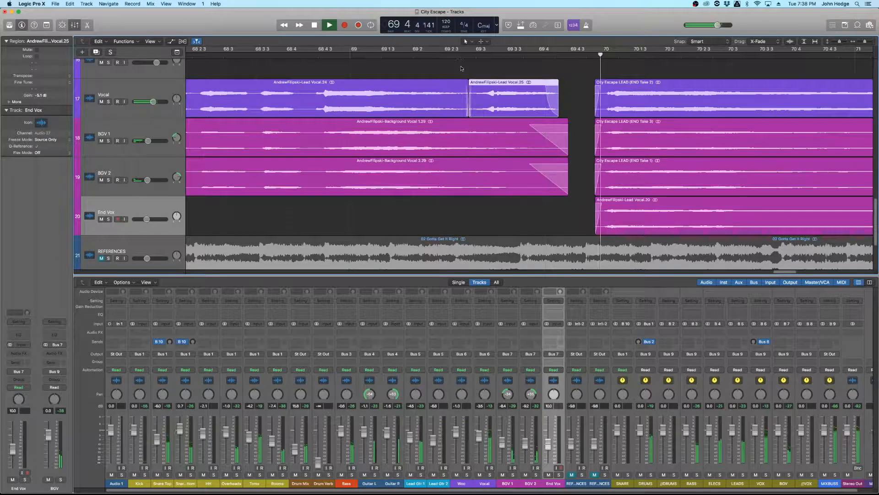
key("space")
Try extending the last vocal region before bar 70 with a reshaped fade-out, and undo the changes after replaying
left_click(455, 55)
key("space")
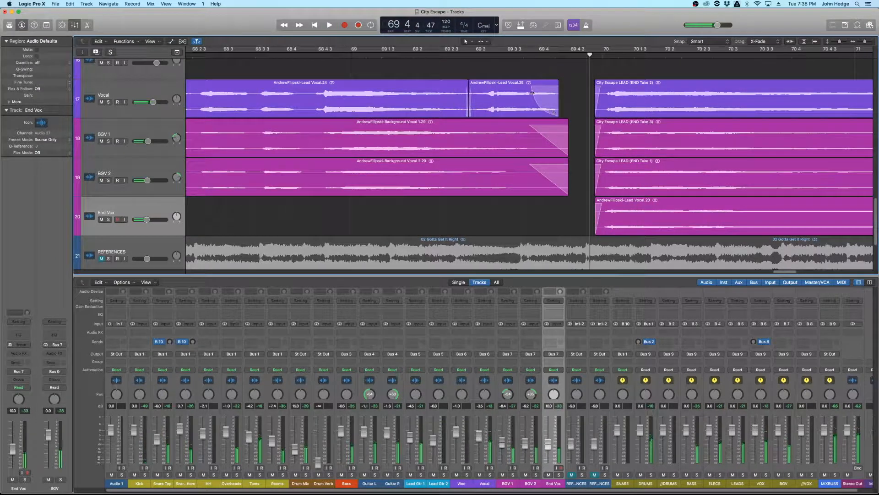
left_click_drag(532, 87, 566, 113)
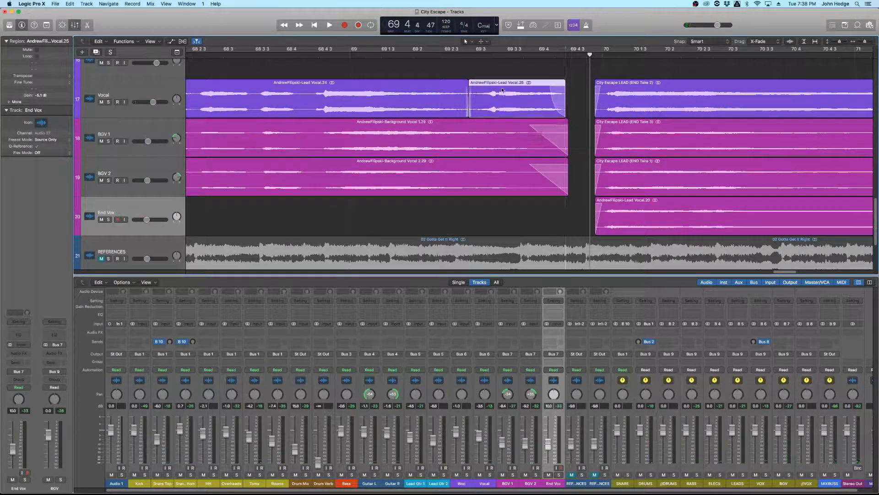
left_click(450, 55)
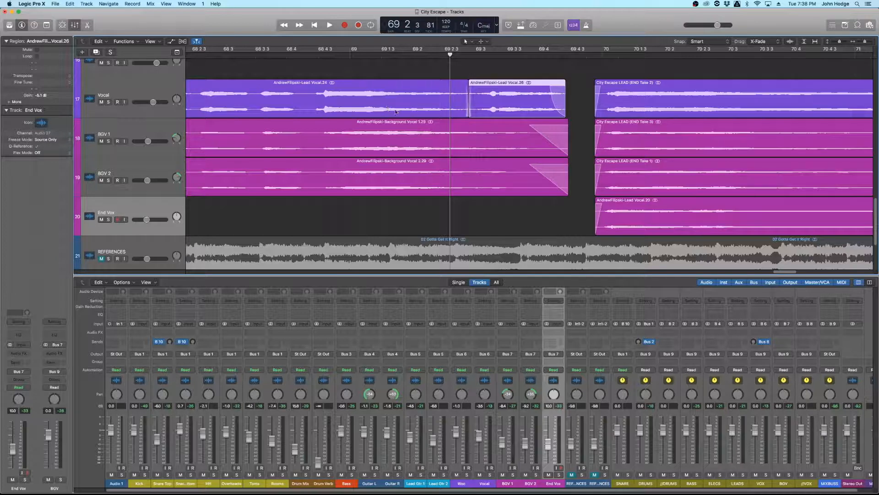
key("space")
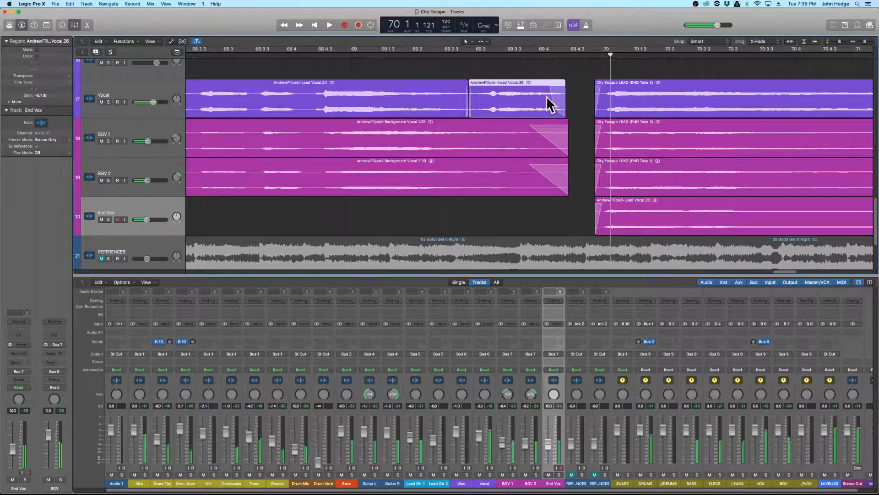
key("space")
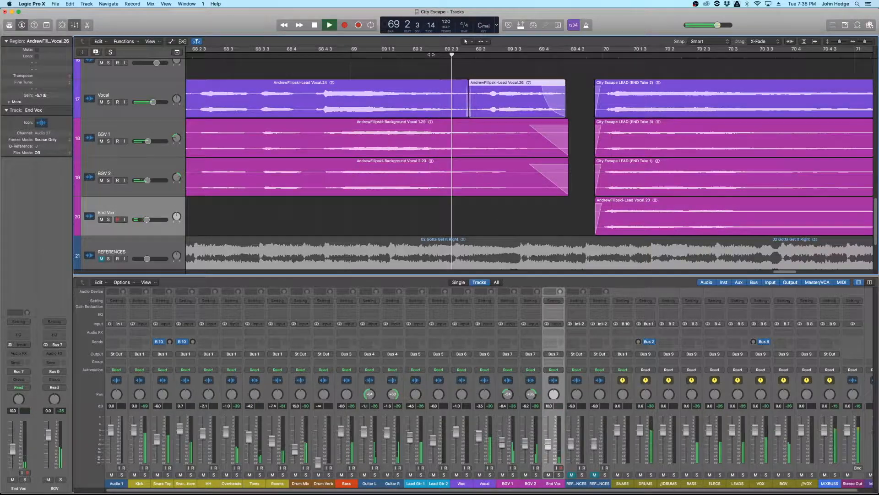
key("space")
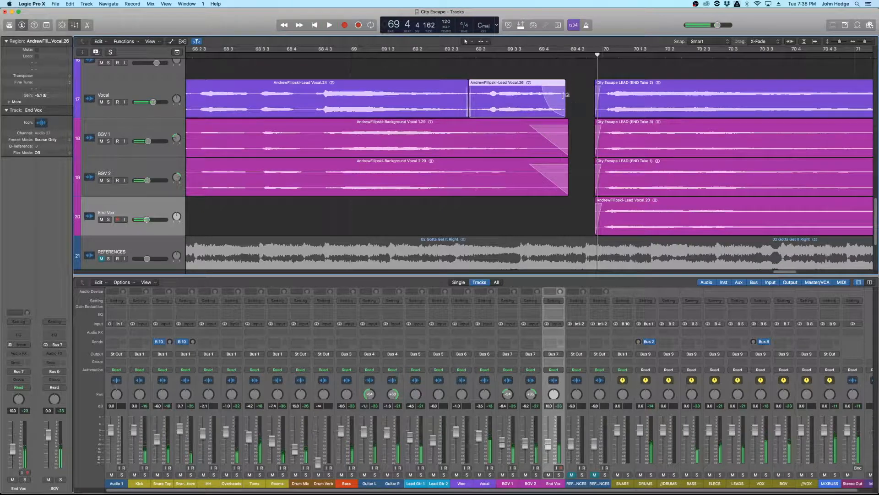
key("super+z")
key("super+z")
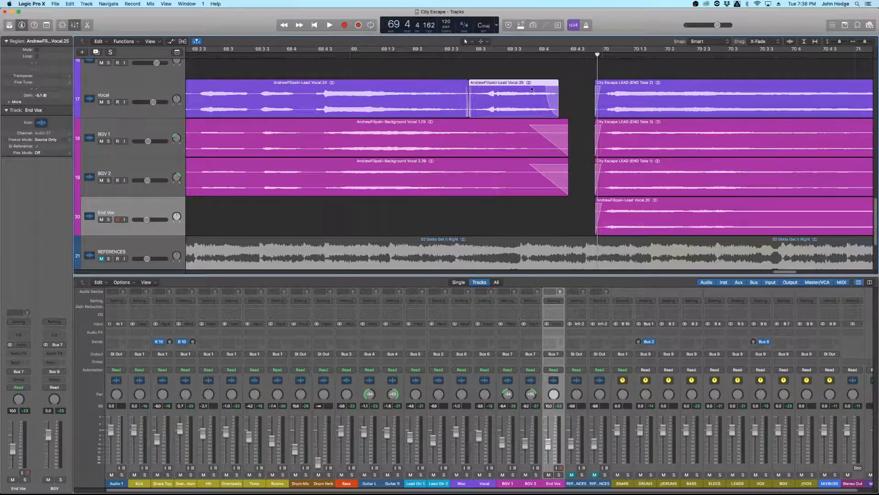
Replay from bar 69 and readjust the fade-out at the end of the last vocal region before bar 70
left_click(355, 55)
key("space")
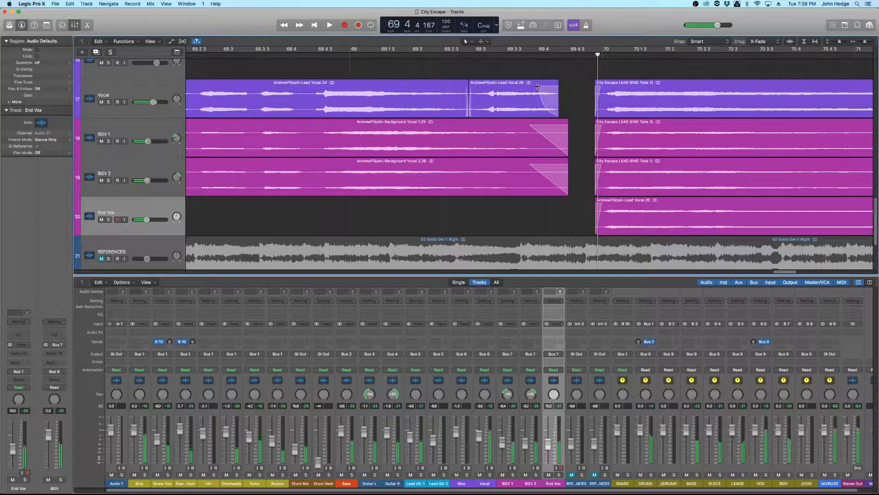
left_click_drag(535, 90, 548, 87)
Replay the last vocal phrase before bar 70 and set its region gain to -7.9 dB
left_click(436, 53)
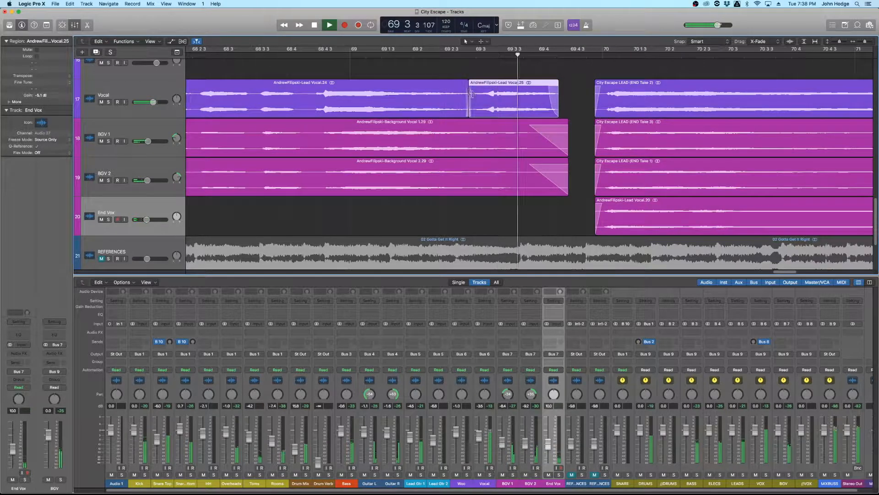
key("space")
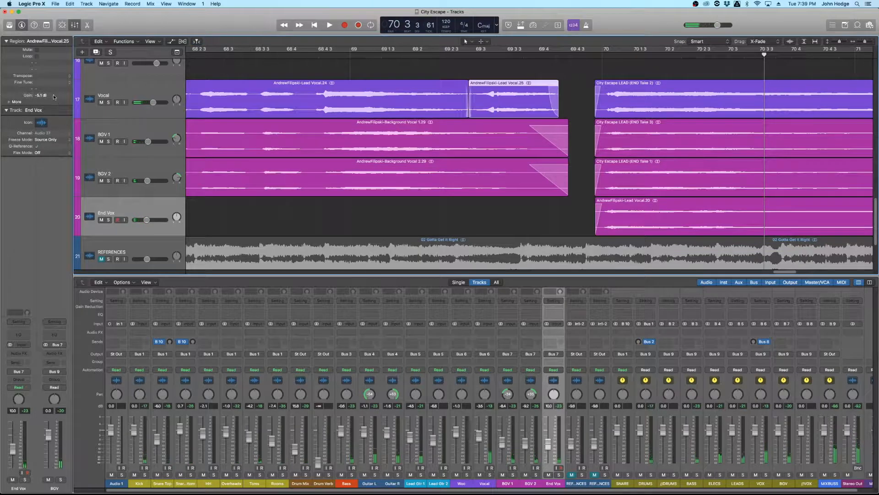
double_click(414, 62)
key("space")
Trim the starts of the bar 70 ending regions on BGV 1, BGV 2 and End Vox slightly later
scroll(531, 130, "right", 3)
key("super+Down")
key("super+Right")
scroll(529, 134, "right", 4)
left_click(447, 55)
scroll(448, 172, "down", 4)
scroll(421, 177, "right", 2)
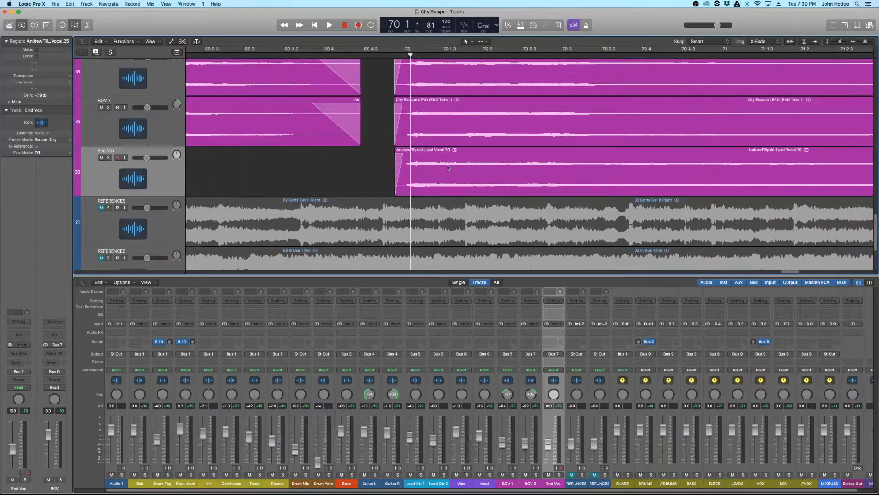
scroll(398, 182, "up", 2)
left_click_drag(382, 208, 420, 90)
Play into bar 70 and set the gain of the BGV 1, BGV 2 and End Vox ending regions to -16.4 dB
left_click(227, 54)
key("space")
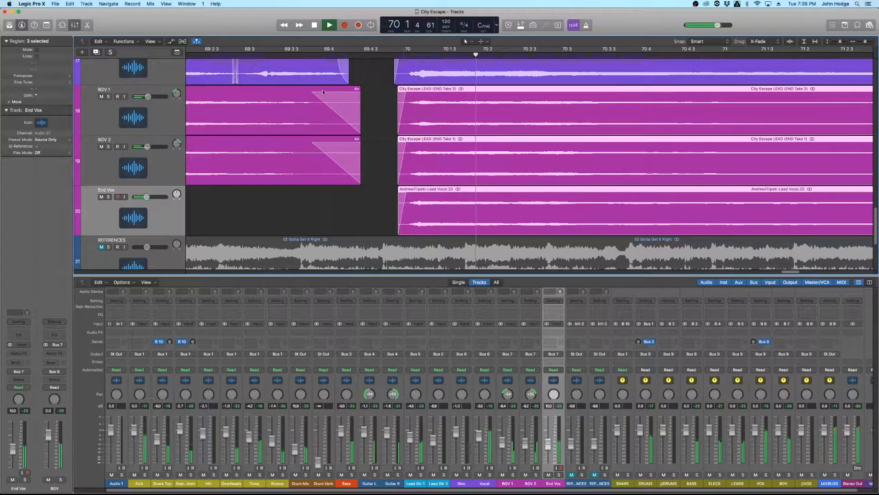
key("space")
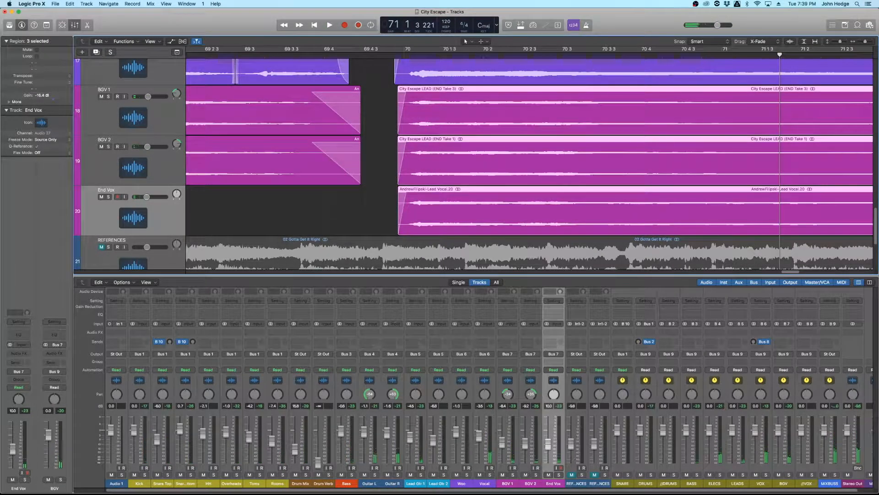
left_click(367, 69)
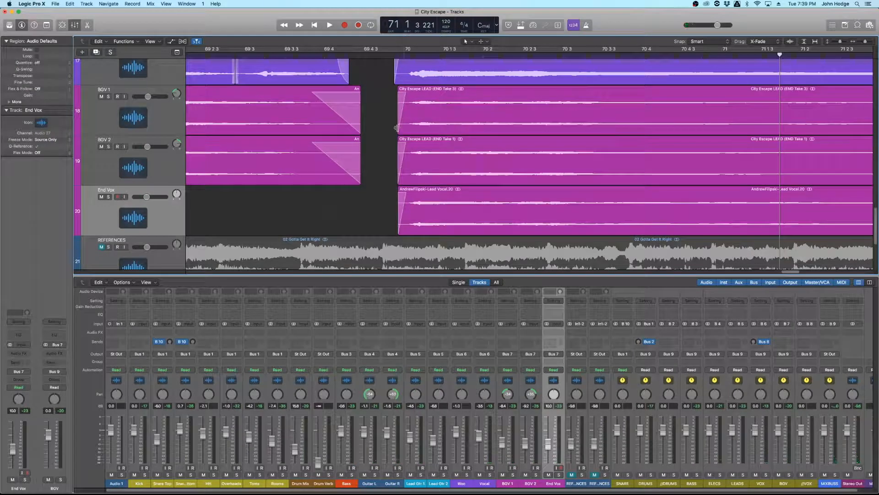
Replay the ending from about bar 69 beat 3 to check the vocal and background vocal balance
key("super+Up")
key("super+Left")
scroll(481, 163, "right", 2)
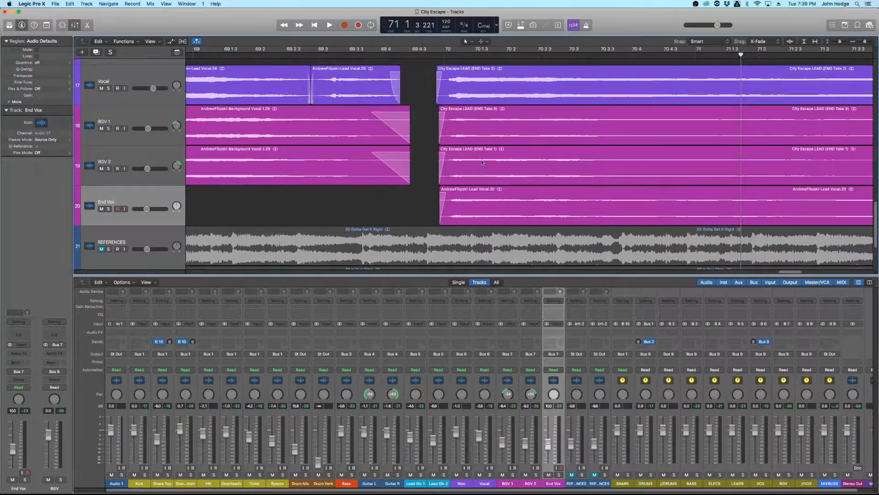
key("super+Up")
key("super+Left")
key("super+Left")
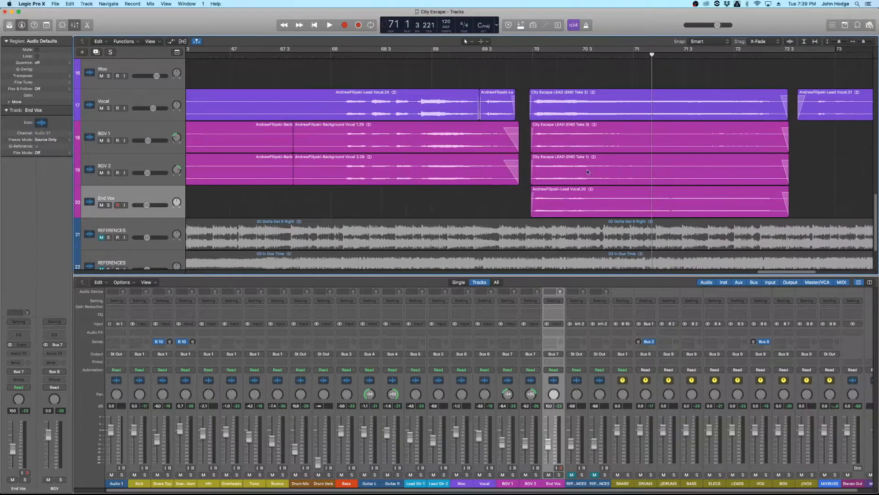
left_click(480, 58)
key("space")
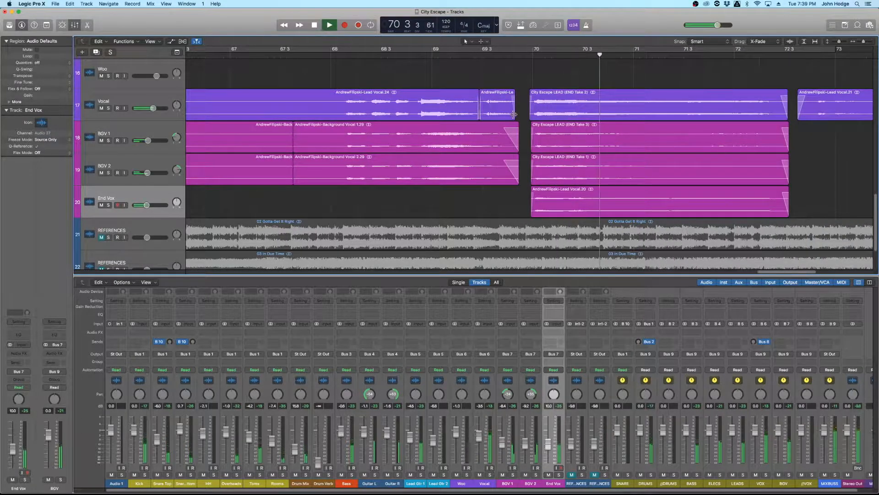
Play the vocal and background vocal ending on to about bar 72 beat 2
key("super+Up")
key("super+Left")
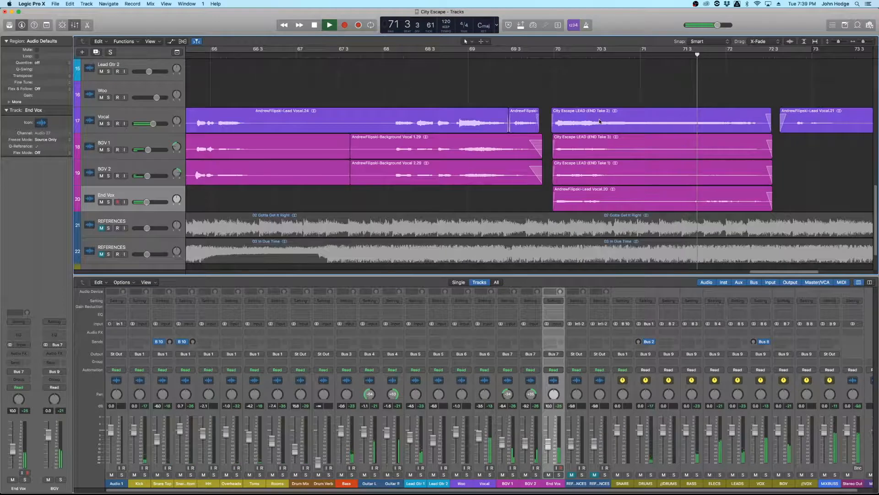
scroll(621, 123, "right", 5)
key("space")
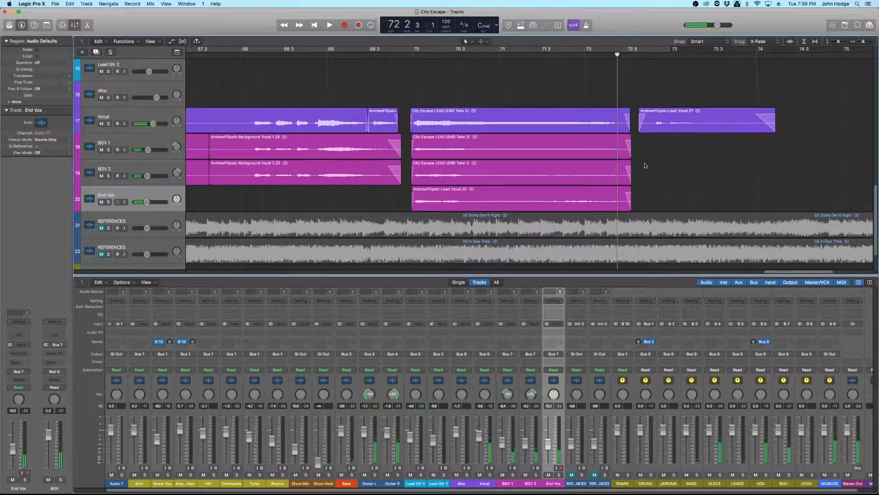
Replay the bar 70 ending up to bar 72 and examine the tails of the vocal regions up close
left_click(648, 159, "ctrl+alt")
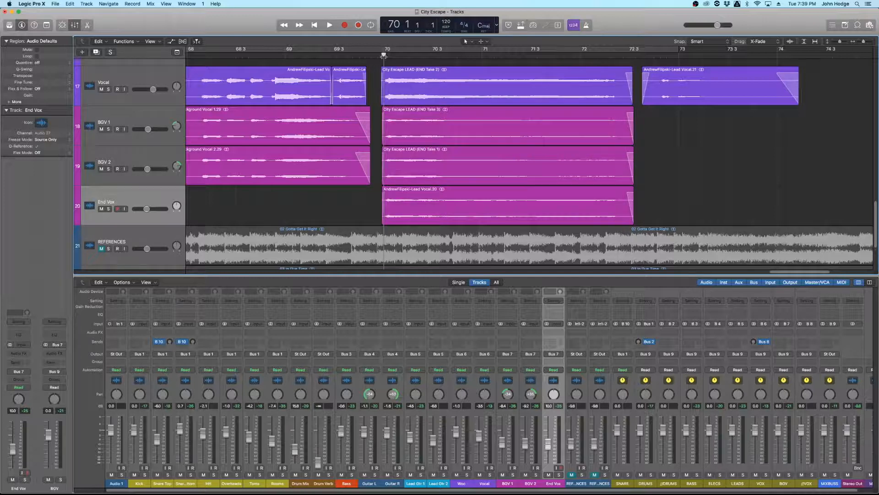
key("space")
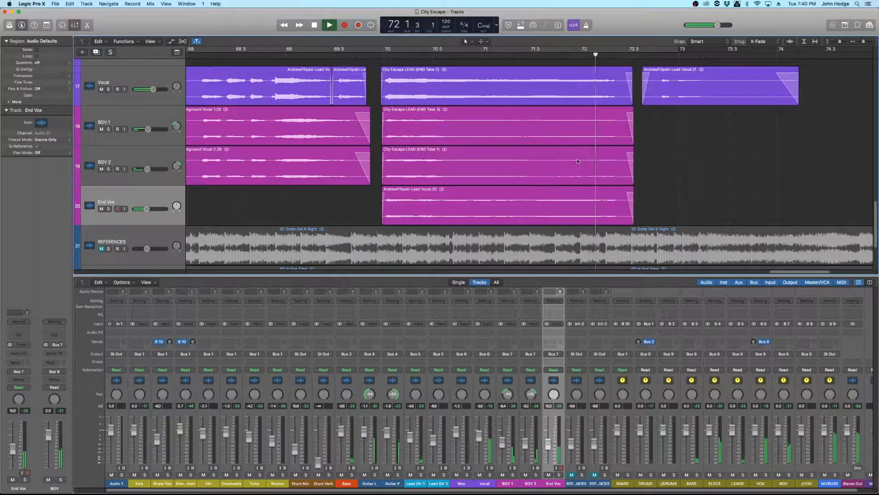
key("space")
key("super+Down")
key("super+Down")
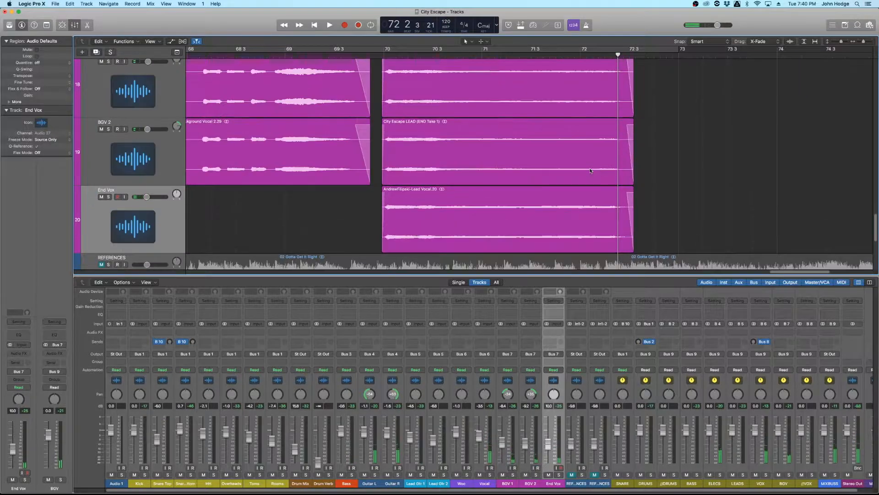
key("super+Right")
scroll(591, 171, "up", 4)
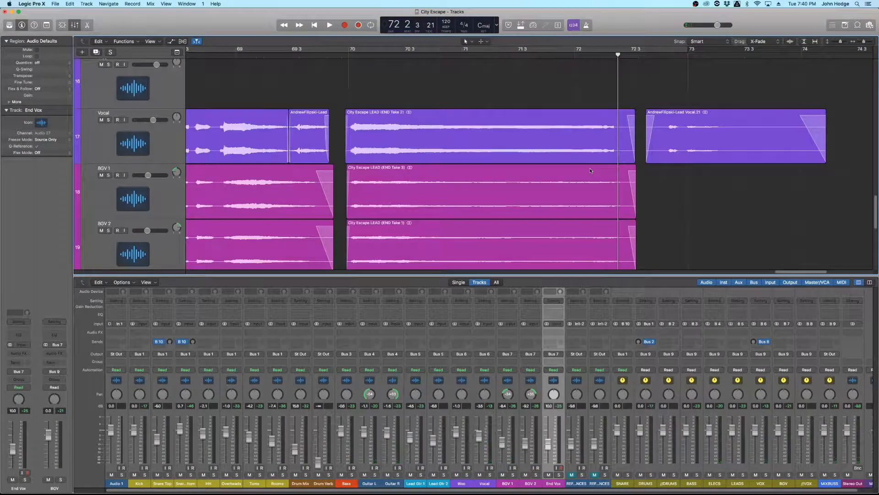
Play on through the last Vocal region to about bar 73 to check the end of the song
key("super+Up")
key("super+Up")
key("super+Left")
key("space")
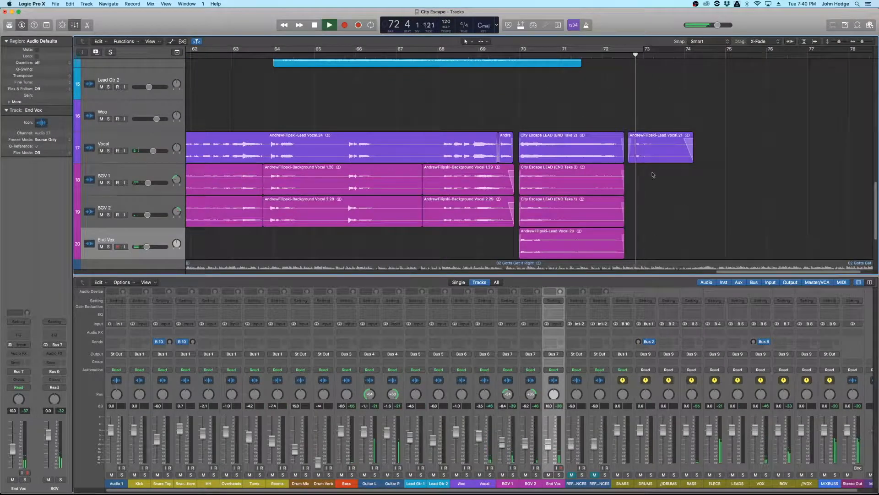
key("space")
left_click(647, 184, "ctrl+alt")
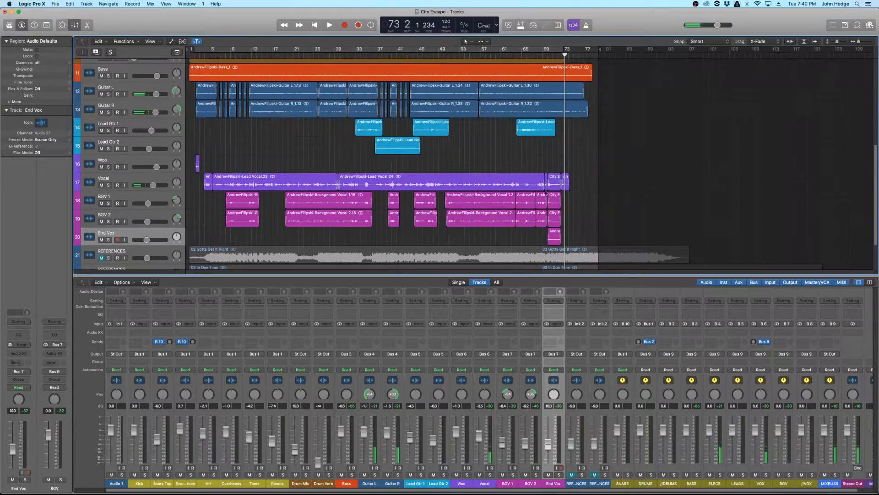
Play from bar 6 and set the Snare Top fader to -3.1 dB and the Snare Bottom fader to 0.1 dB
left_click(214, 55)
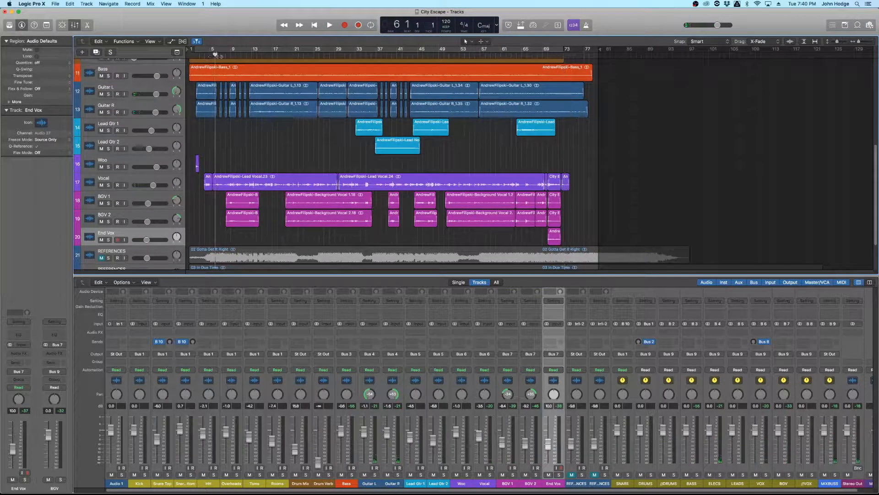
key("space")
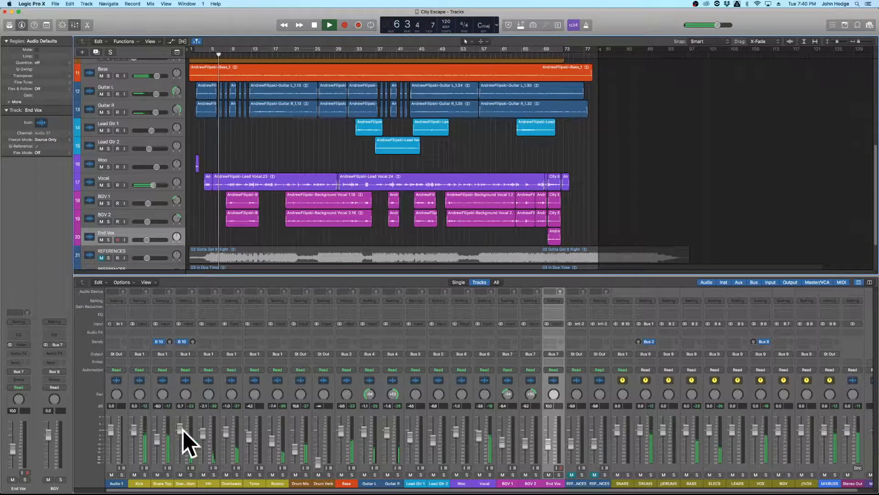
left_click(156, 441)
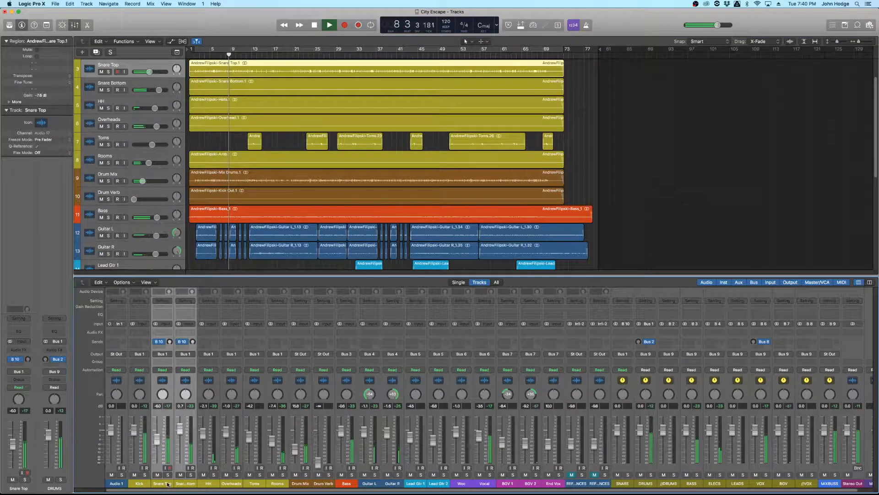
left_click(158, 446)
left_click_drag(158, 445, 157, 442)
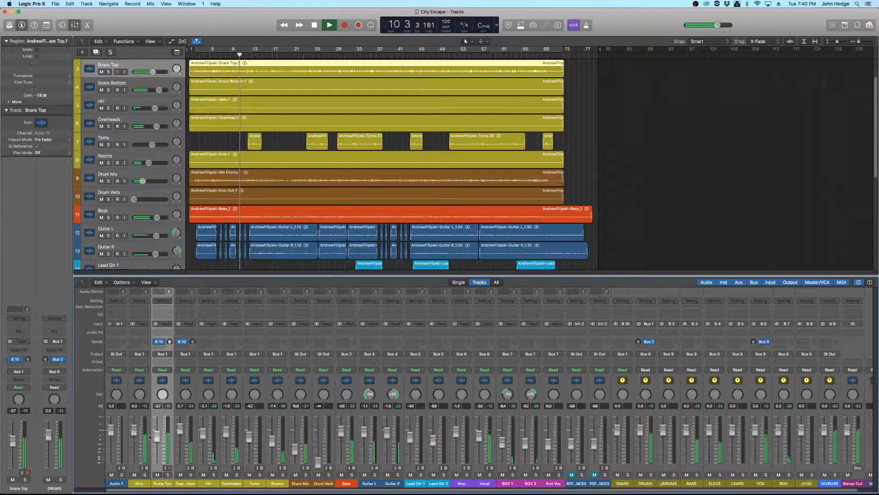
left_click_drag(158, 438, 158, 437)
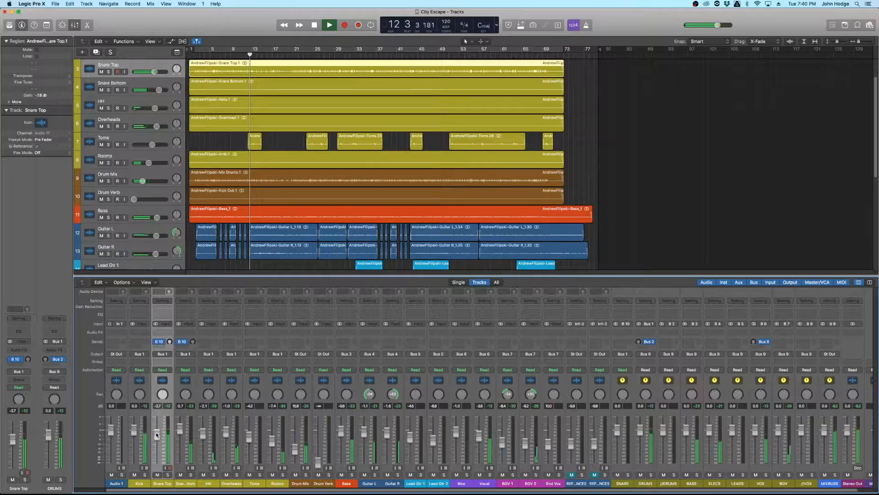
left_click_drag(182, 434, 183, 435)
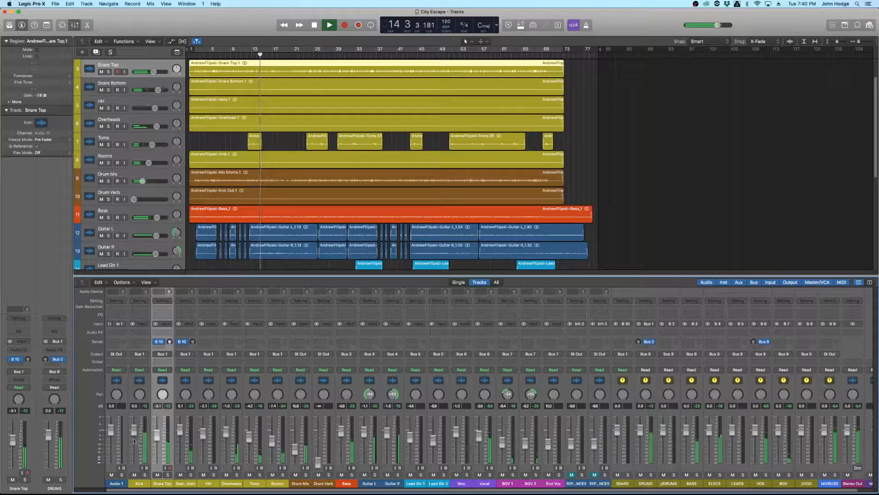
Lower the Vocal fader slightly and set the Guitar L and Guitar R faders to -1.3 and -1.8 dB
left_click_drag(480, 436, 479, 438)
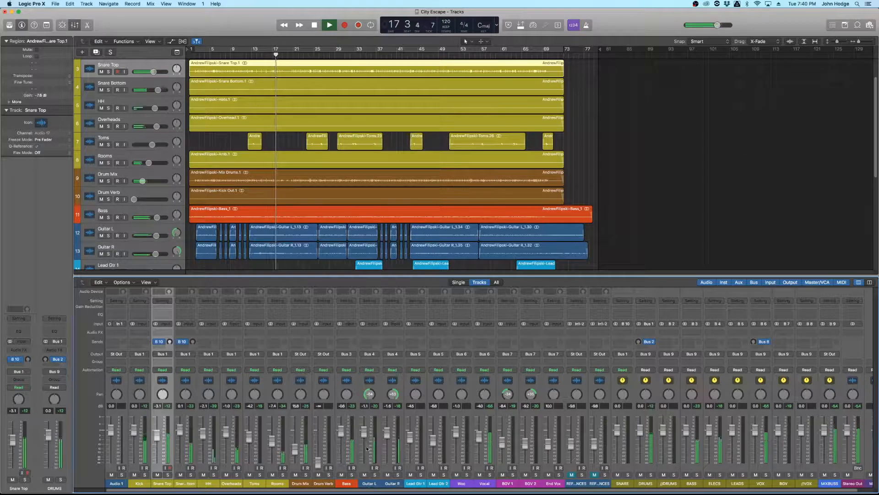
left_click(372, 482)
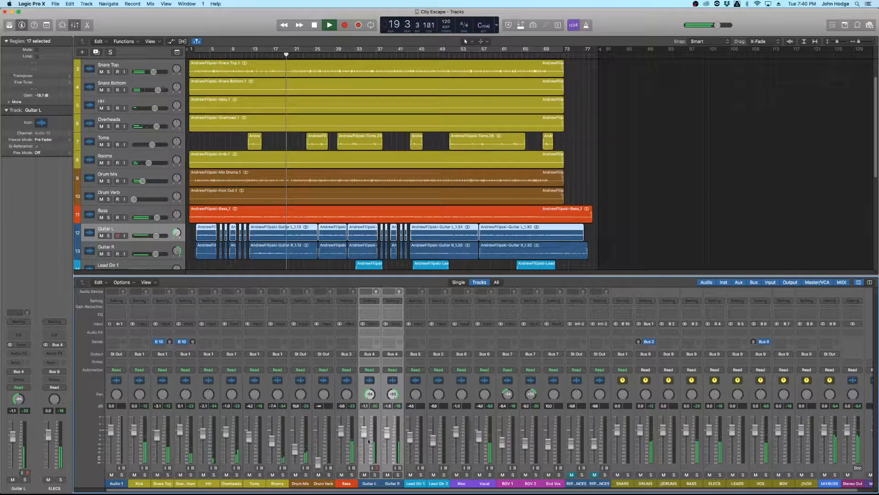
left_click_drag(363, 434, 363, 434)
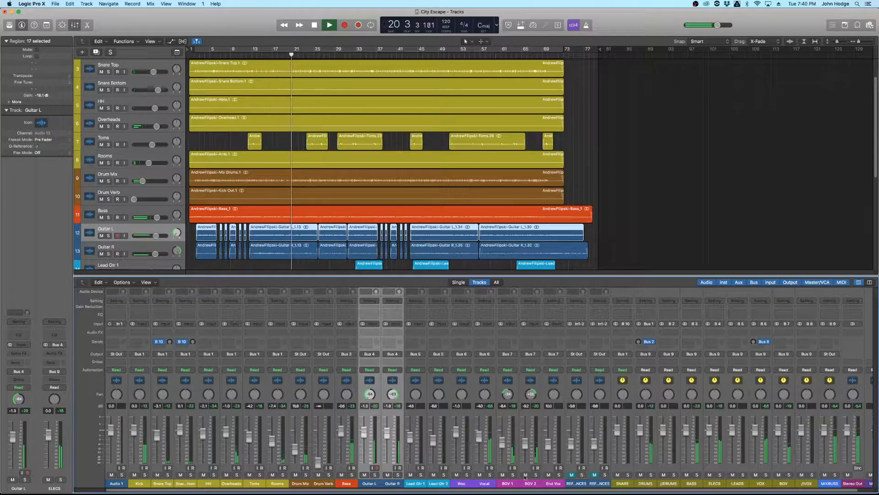
left_click(506, 483)
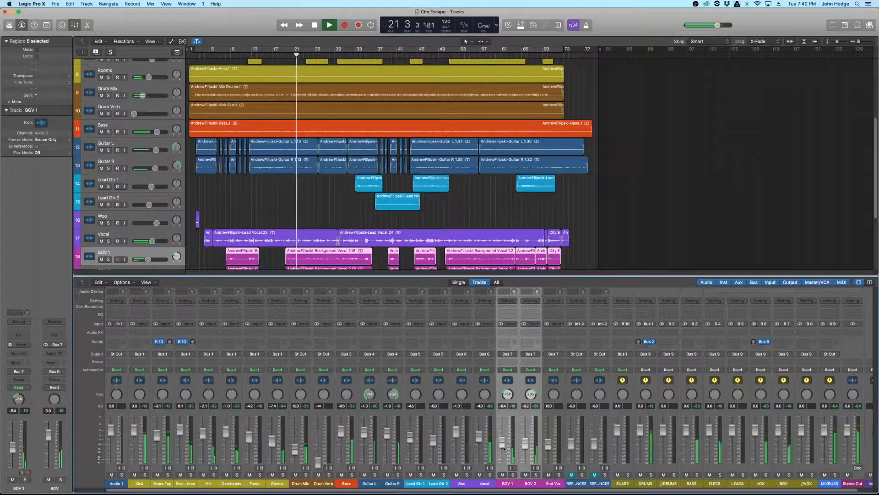
left_click(481, 208)
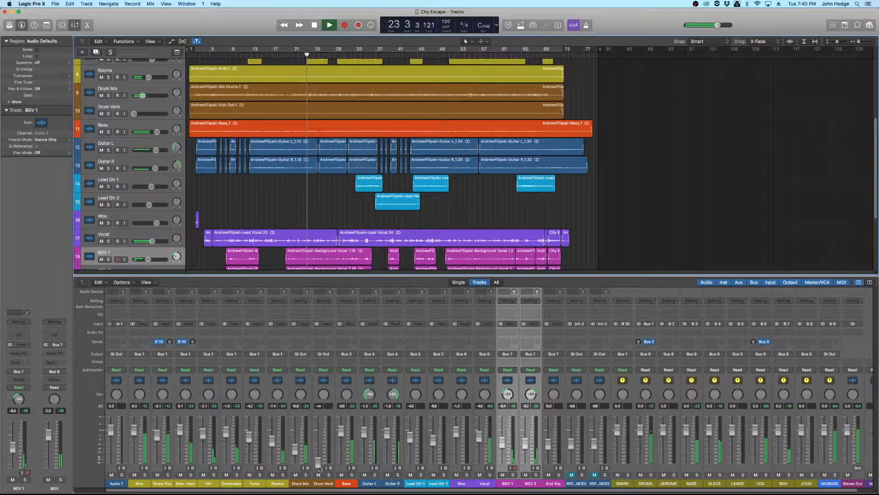
left_click(339, 469)
Raise the Rooms fader to -4.3 dB, replay the section from bar 23 and set the Toms fader to 0.0 dB
left_click_drag(275, 441, 274, 438)
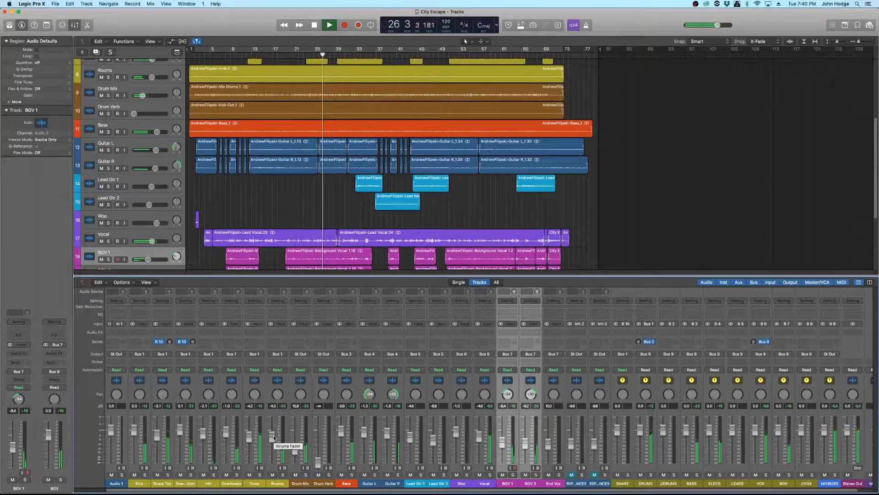
left_click_drag(250, 438, 250, 436)
key("space")
left_click(303, 53)
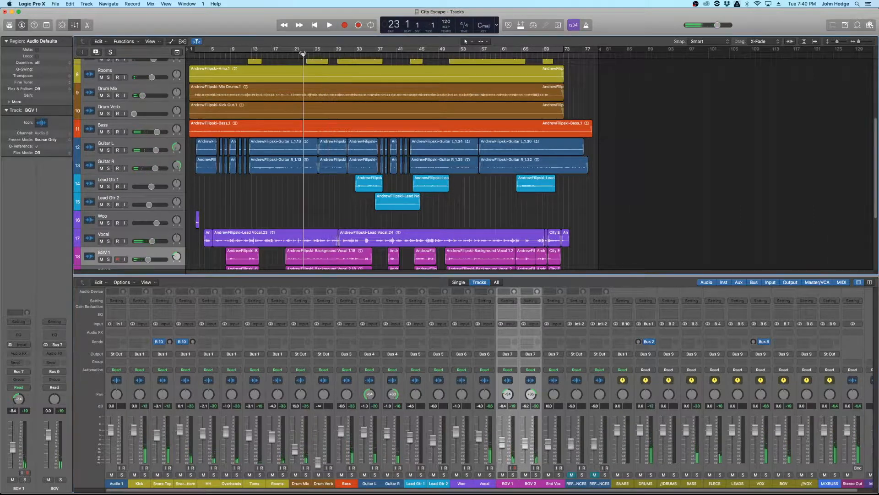
key("space")
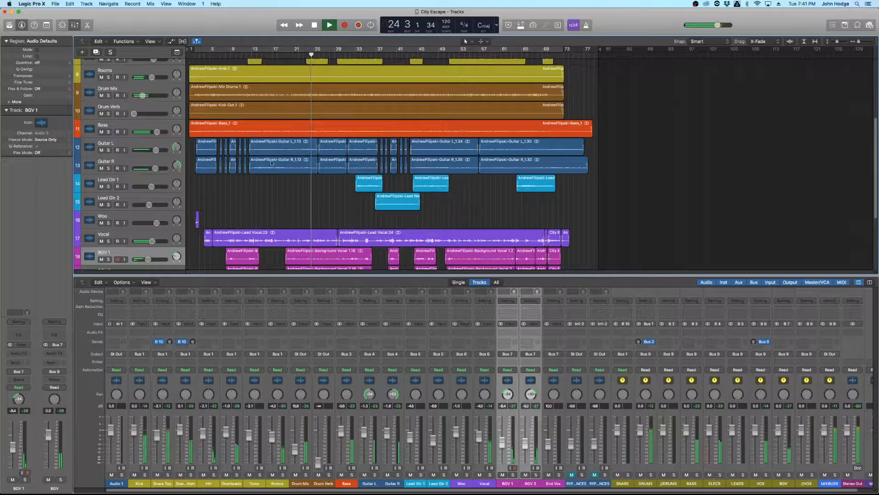
left_click(251, 435, "alt")
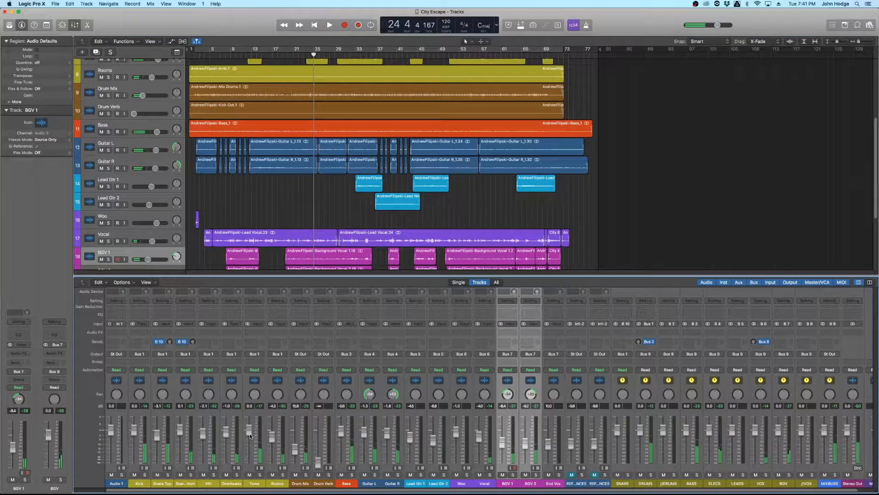
key("space")
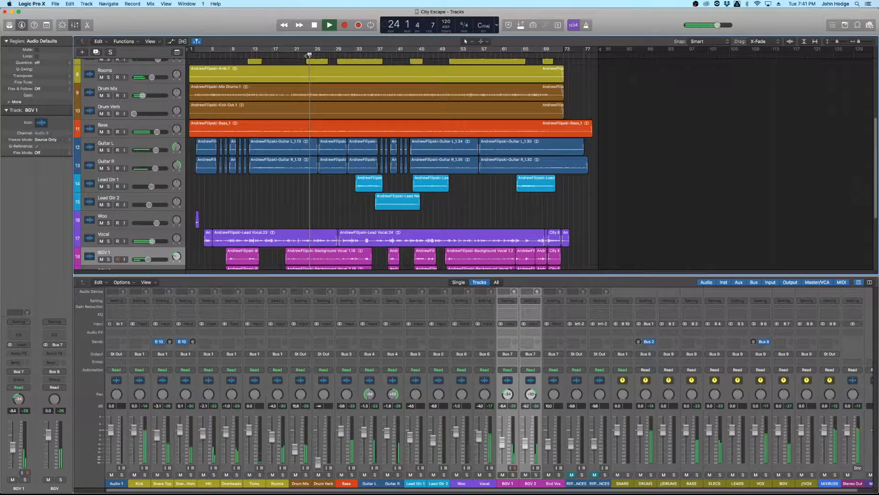
Raise the Overheads fader to 1.5 dB while the song plays from about bar 28
scroll(322, 109, "up", 3)
scroll(299, 108, "up", 5)
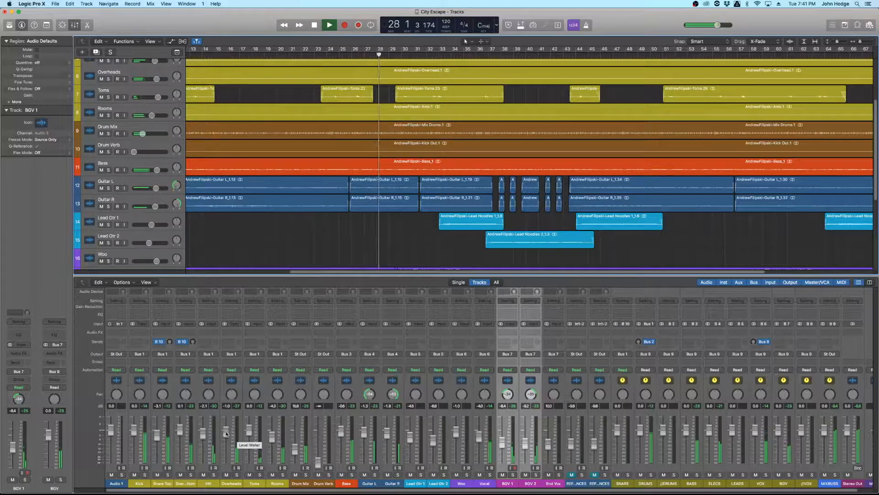
left_click_drag(227, 434, 226, 433)
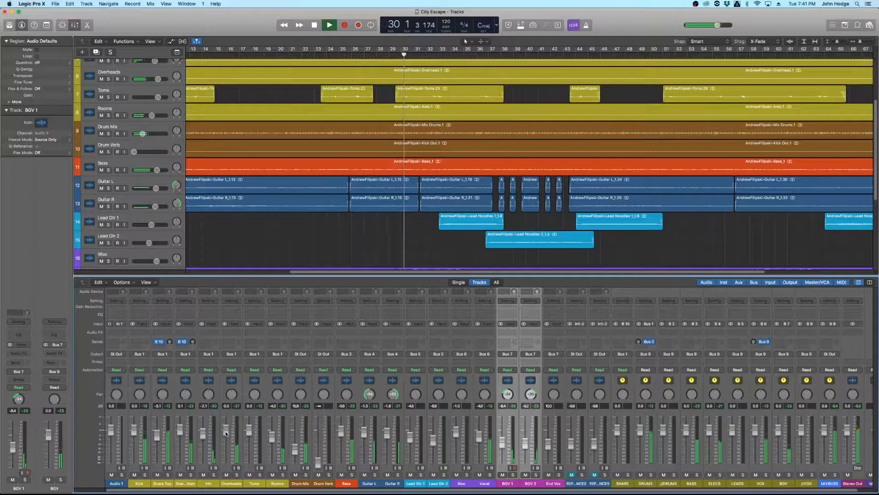
left_click_drag(225, 433, 227, 428)
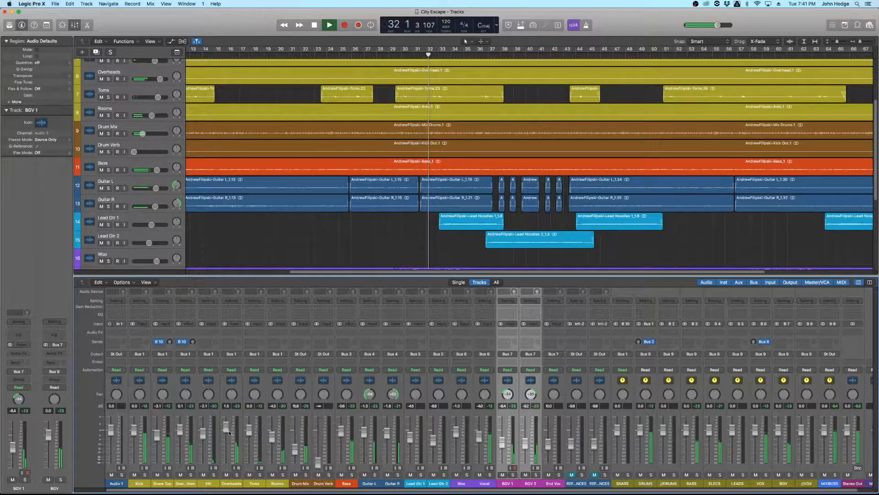
Raise the Rooms fader to -1.6 dB and listen on to about bar 37
left_click_drag(273, 439, 274, 436)
key("space")
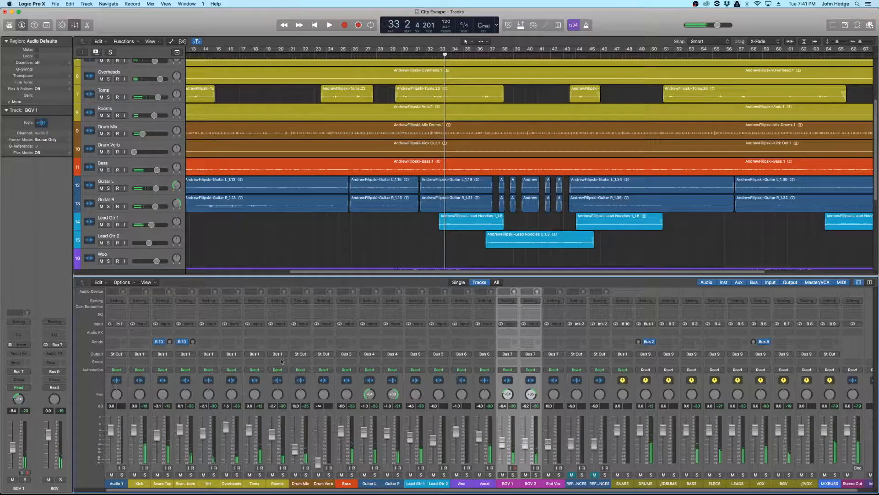
key("space")
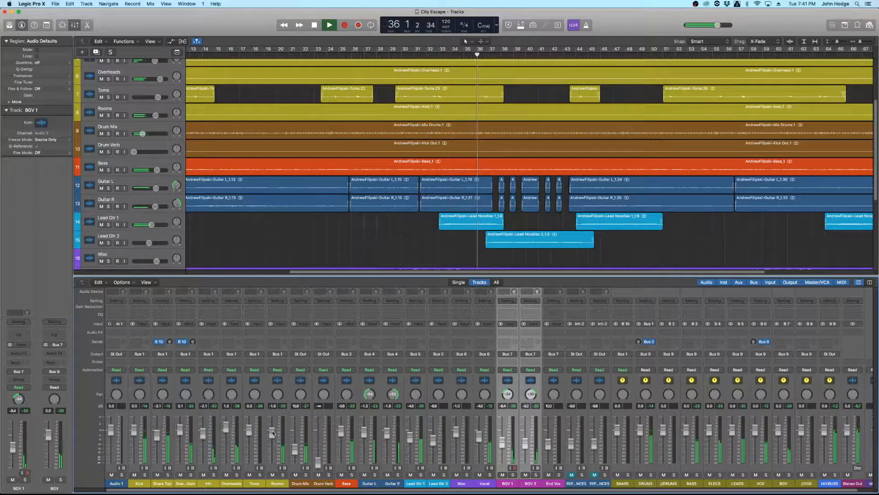
key("space")
Set the Drum Mix fader to -13.2 dB and play from bar 2, muting and unmuting Drum Mix to compare
left_click(238, 132)
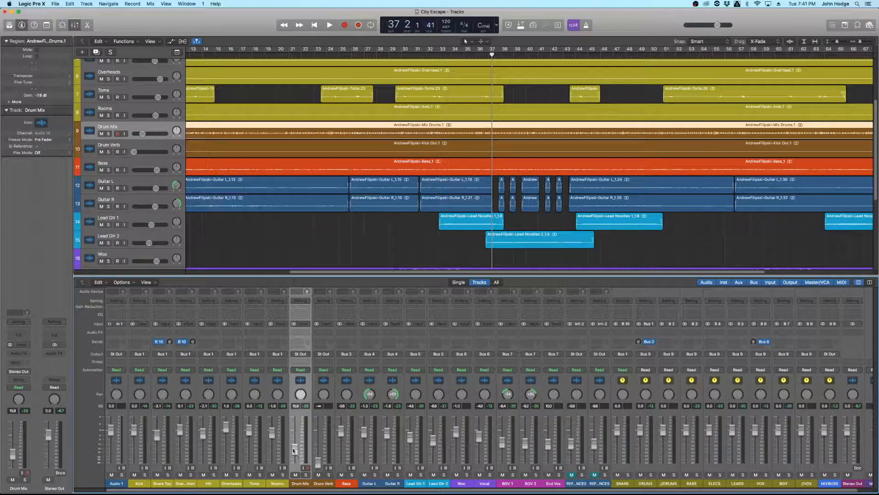
left_click_drag(294, 450, 294, 445)
scroll(430, 120, "left", 5)
scroll(431, 120, "left", 3)
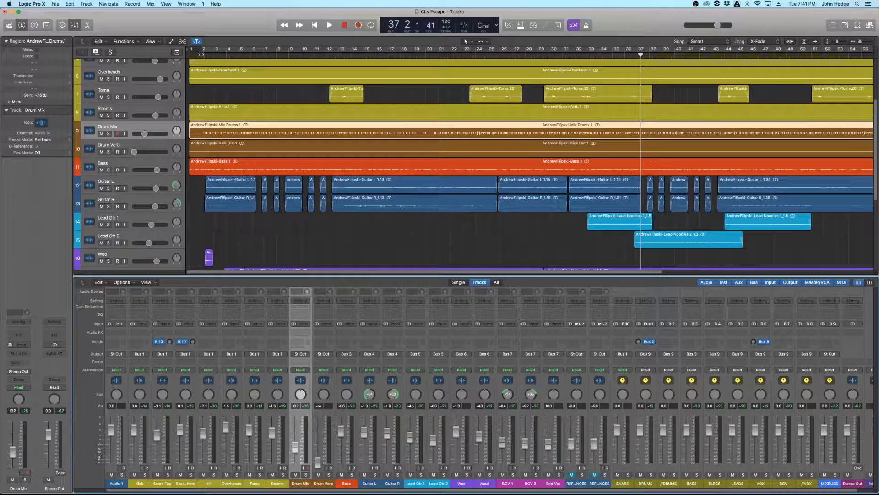
left_click(201, 54)
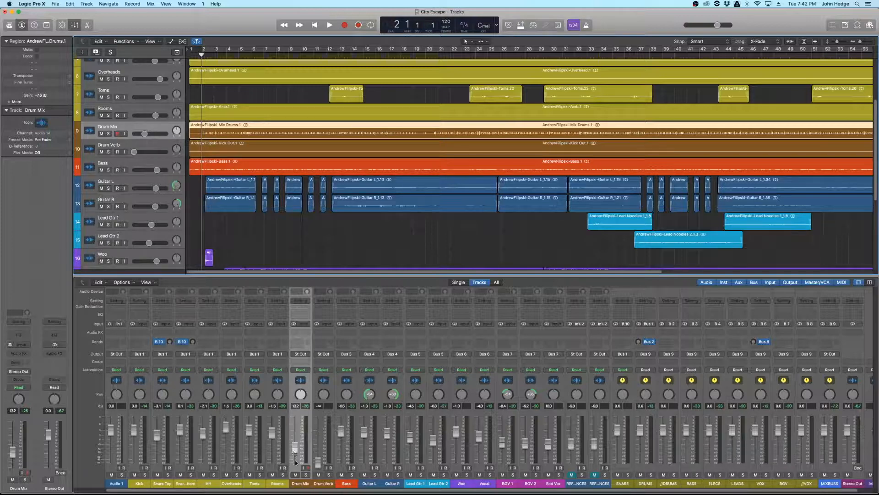
key("space")
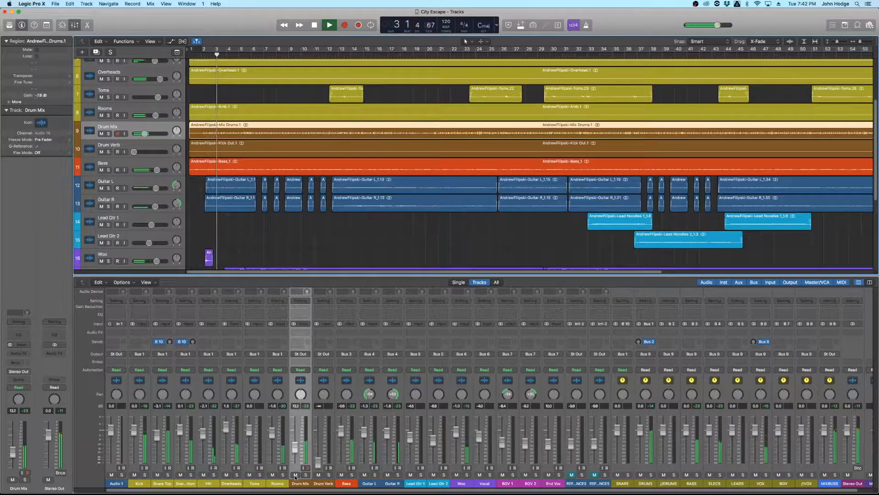
left_click(296, 475)
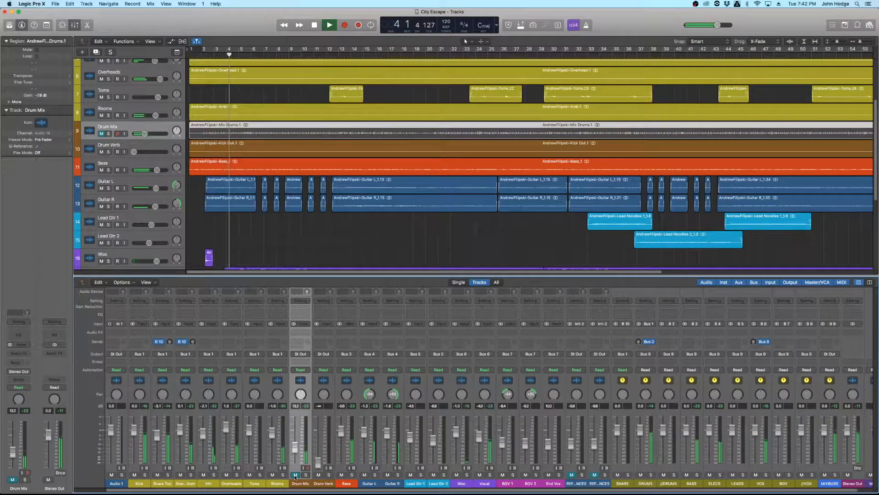
left_click(295, 475)
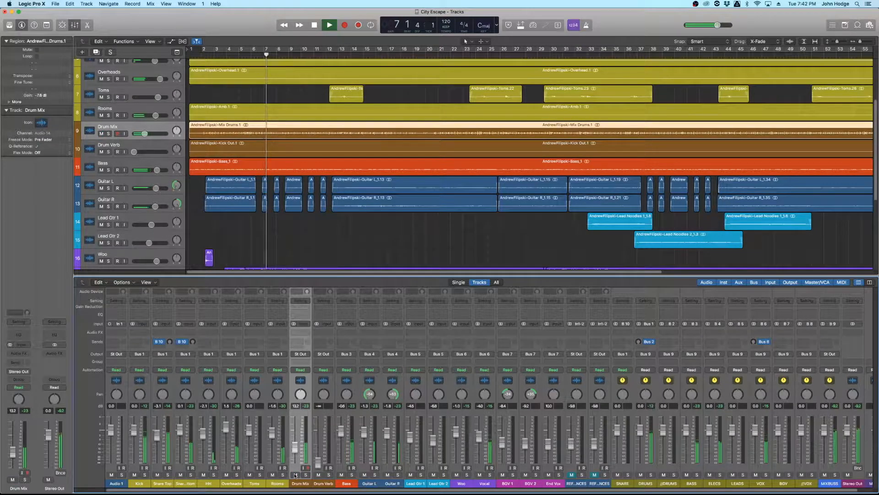
Stop playback and mute the Woo, Vocal, BGV 1, BGV 2 and End Vox channels
scroll(242, 216, "down", 4)
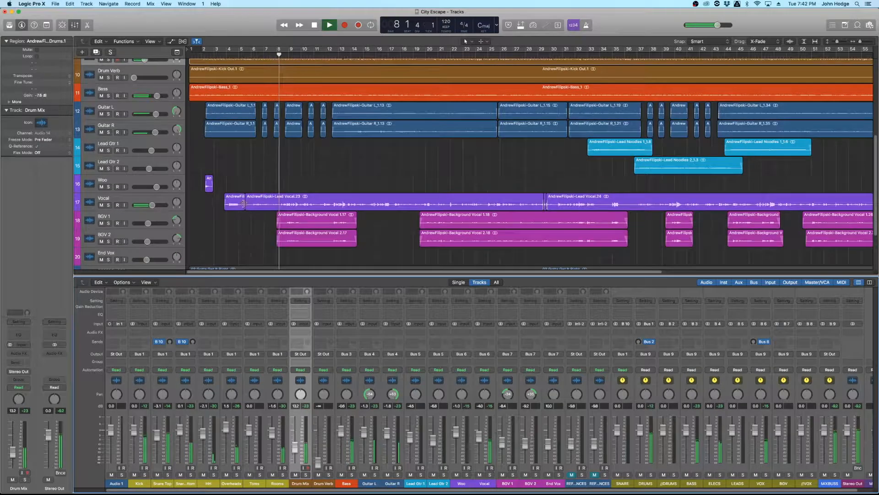
key("space")
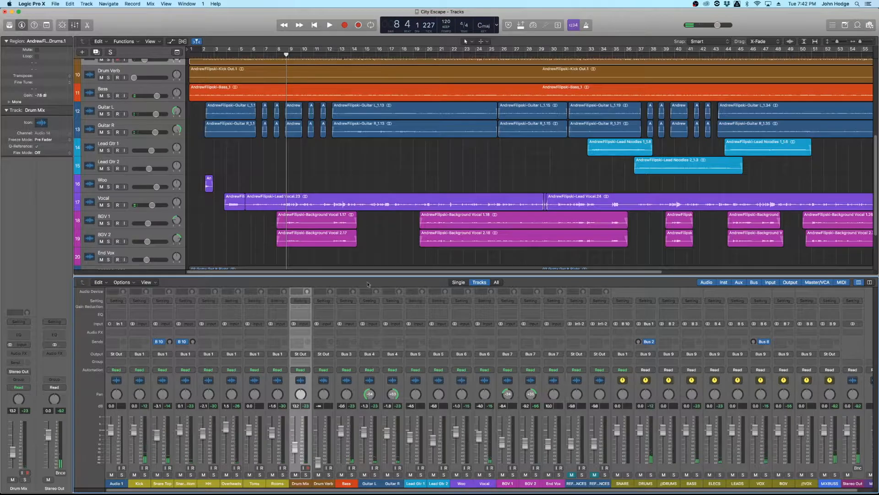
scroll(395, 242, "up", 4)
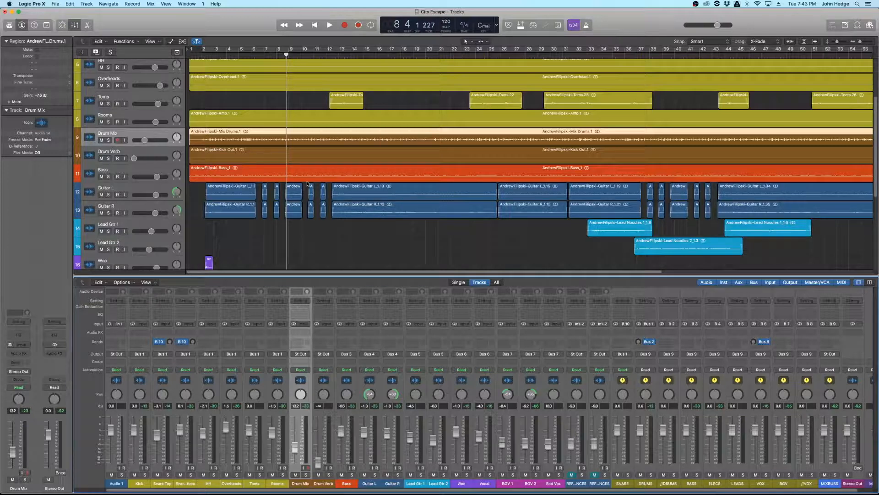
scroll(316, 257, "right", 10)
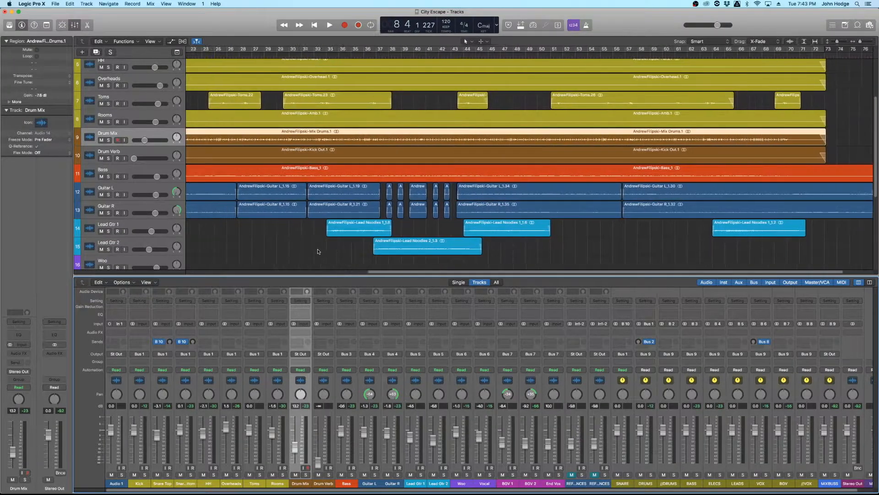
scroll(316, 252, "left", 10)
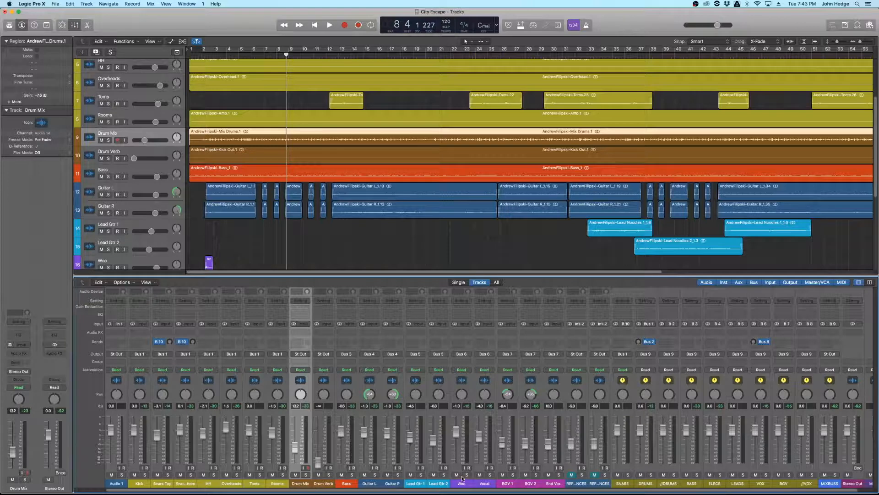
left_click_drag(457, 476, 548, 475)
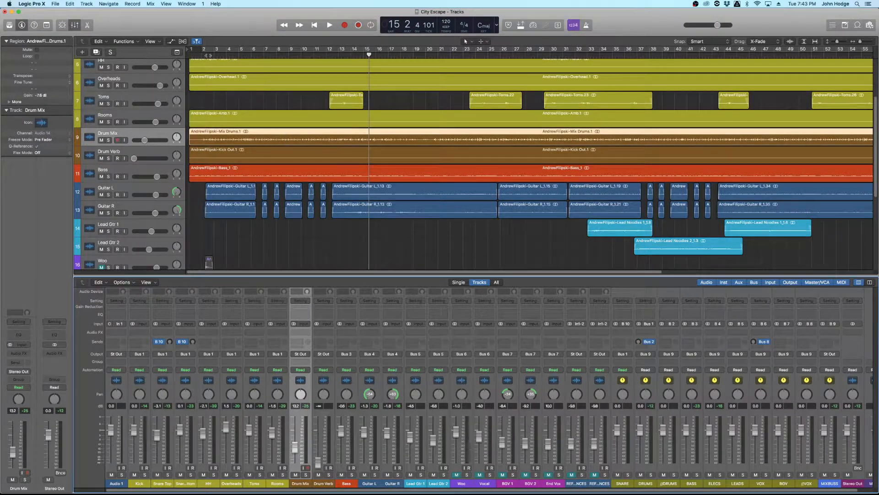
Play from bar 2, muting and unmuting Drum Mix to compare the drums without vocals
left_click(202, 55)
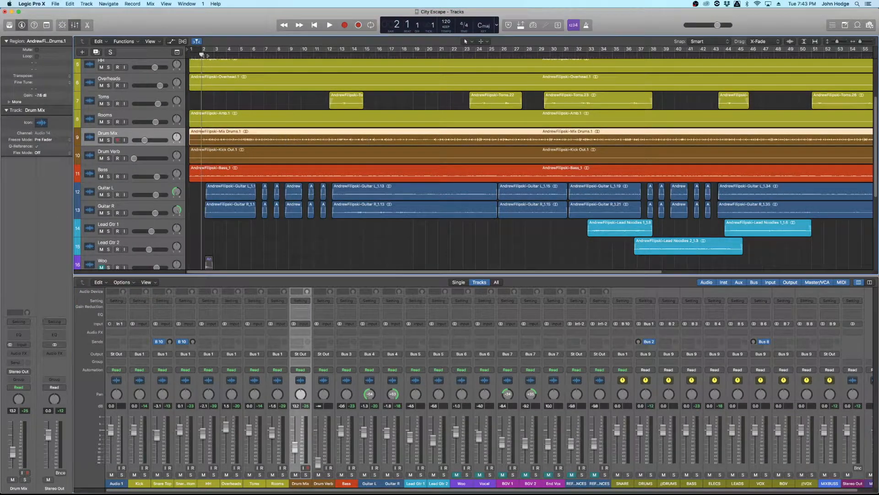
key("space")
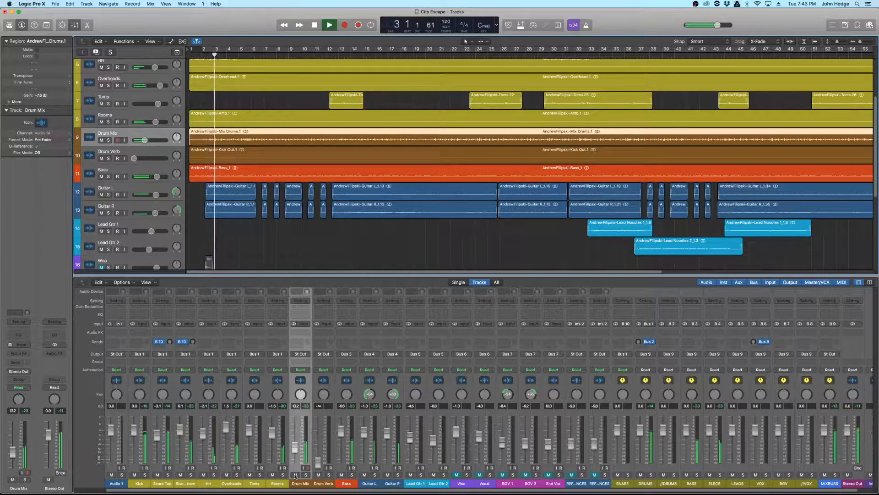
left_click(296, 475)
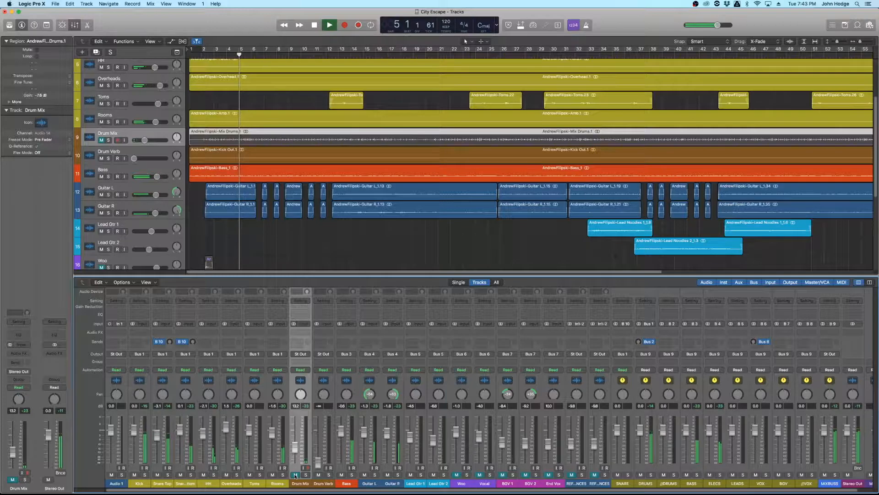
left_click(295, 475)
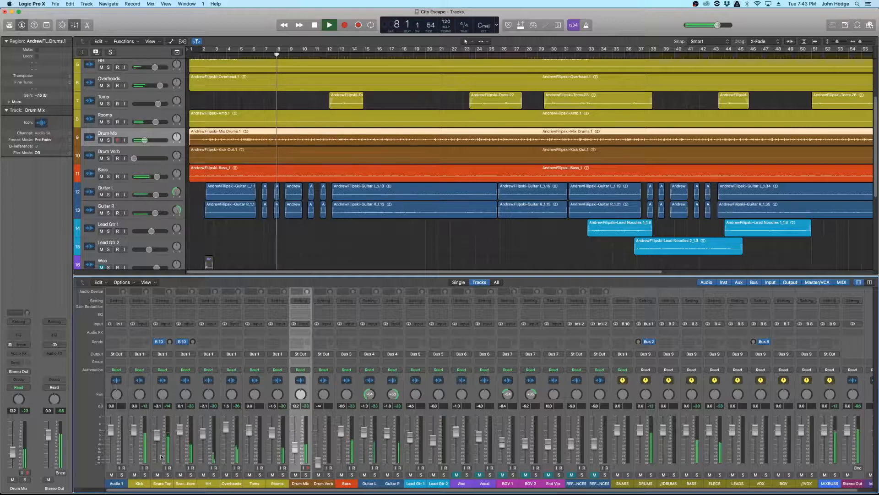
Lower Snare Top to -3.8 dB and Snare Bottom to -0.6 dB, then compare with Drum Mix muted and unmuted until about bar 14
left_click(171, 440)
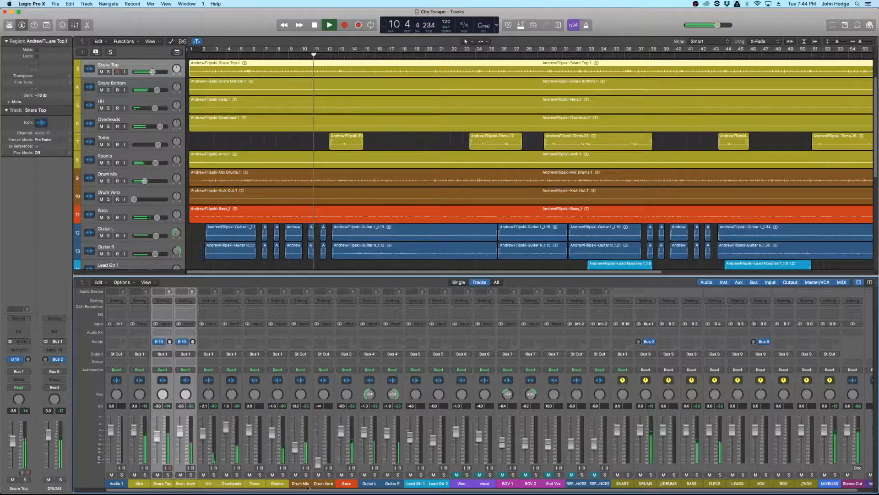
left_click(295, 476)
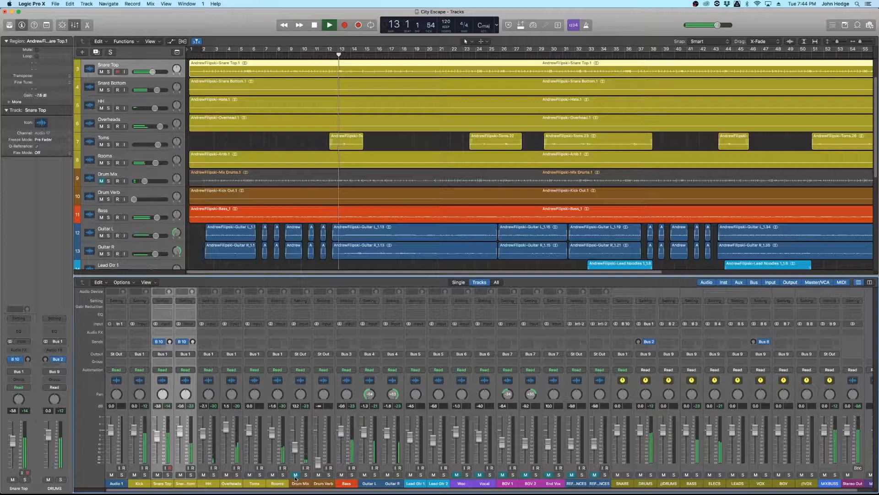
left_click(295, 476)
key("space")
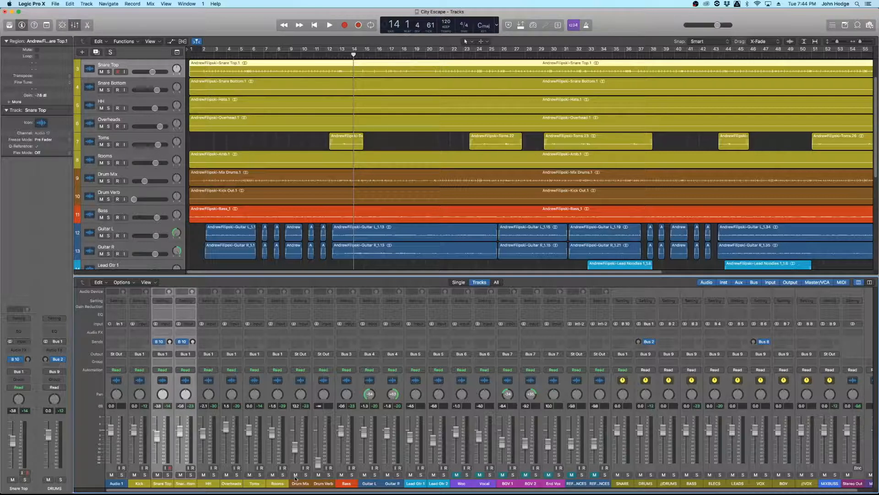
Unmute the Woo, Vocal, BGV 1, BGV 2 and End Vox channels and resume playback from bar 14
mouse_move(325, 491)
left_click_drag(457, 475, 549, 475)
scroll(402, 160, "right", 3)
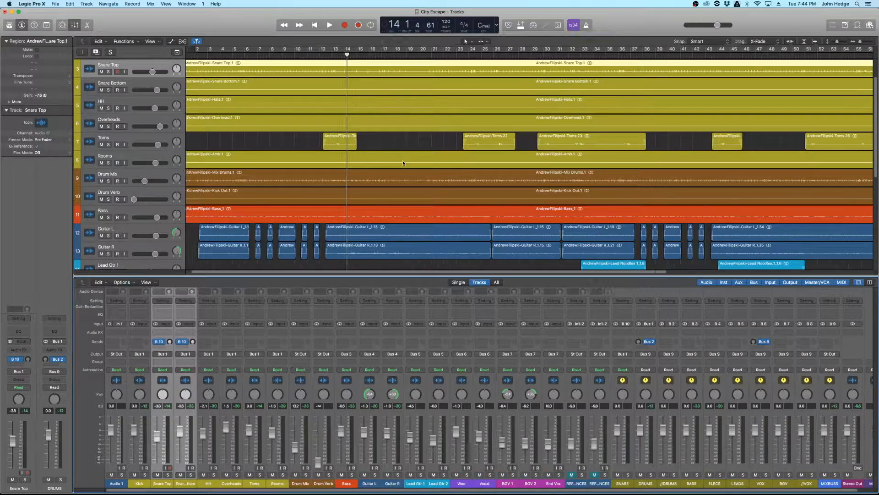
scroll(366, 115, "down", 3)
key("space")
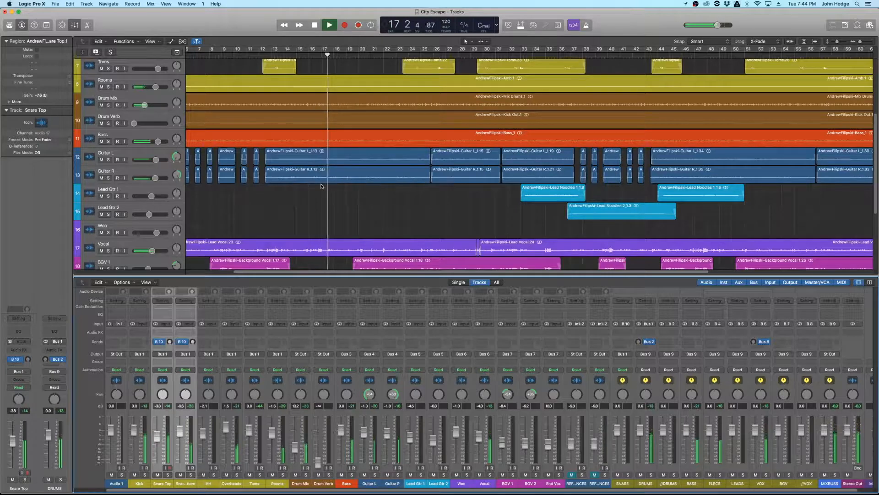
Lower the Guitar L and Guitar R faders together, to -2.1 dB and -2.6 dB, while the song plays
left_click(369, 482)
left_click(391, 483, "shift")
left_click_drag(387, 433, 387, 435)
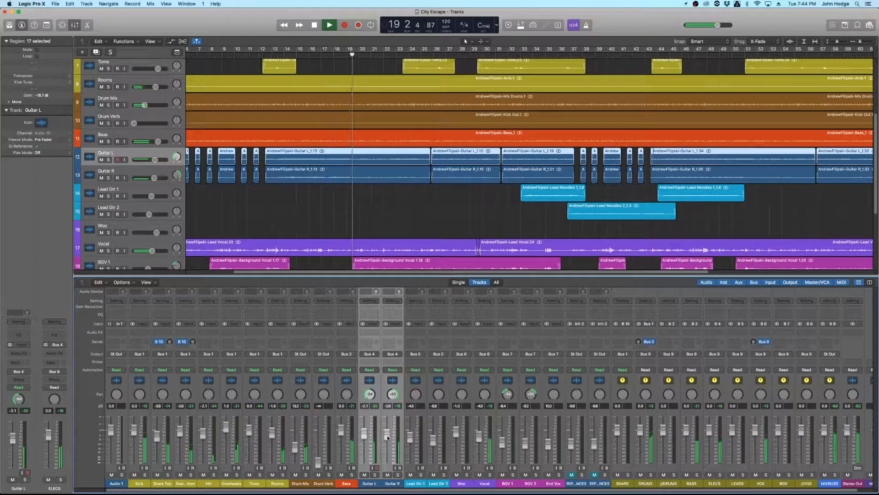
Raise the Vocal fader to -3.5 dB and listen on to about bar 28
left_click(484, 483)
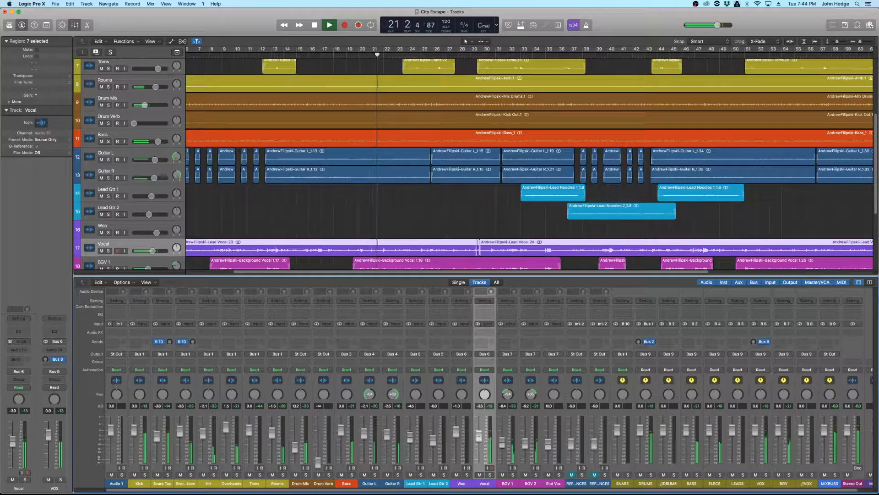
left_click(436, 221)
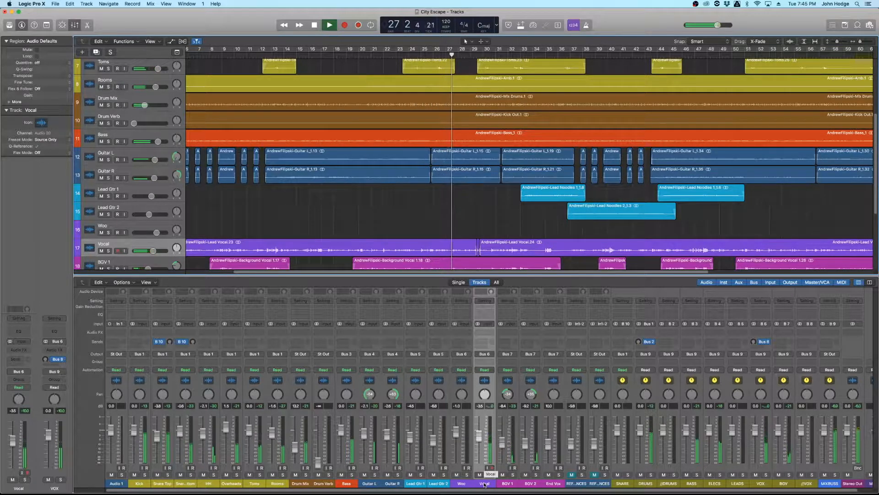
key("space")
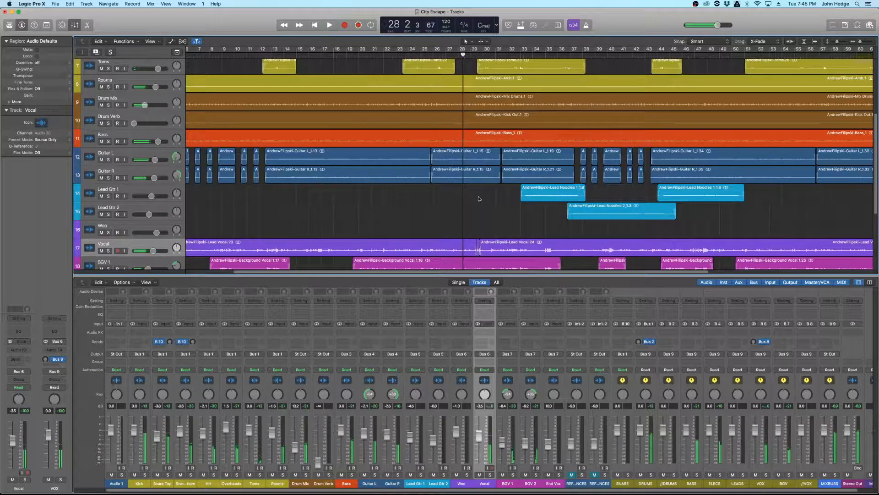
Play the lead guitar section from about bar 33 and lower the Lead Gtr 2 fader to -7.2 dB
scroll(639, 93, "right", 10)
double_click(328, 56)
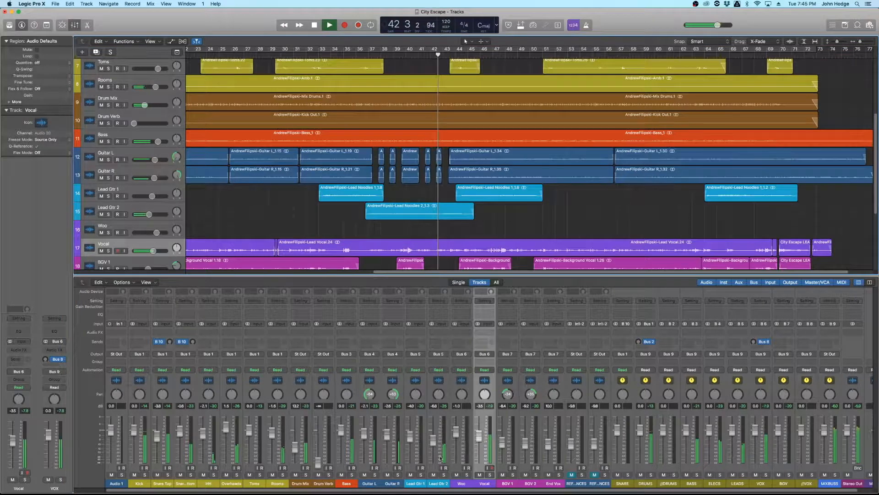
left_click_drag(433, 438, 434, 439)
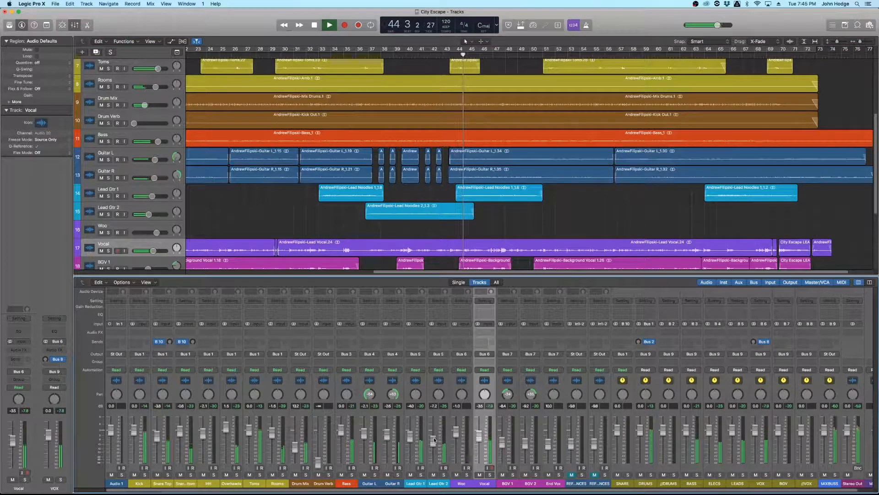
Select the Lead Gtr 1 region around bar 44, stop playback at bar 48 and bring the whole arrangement into view
left_click(491, 194)
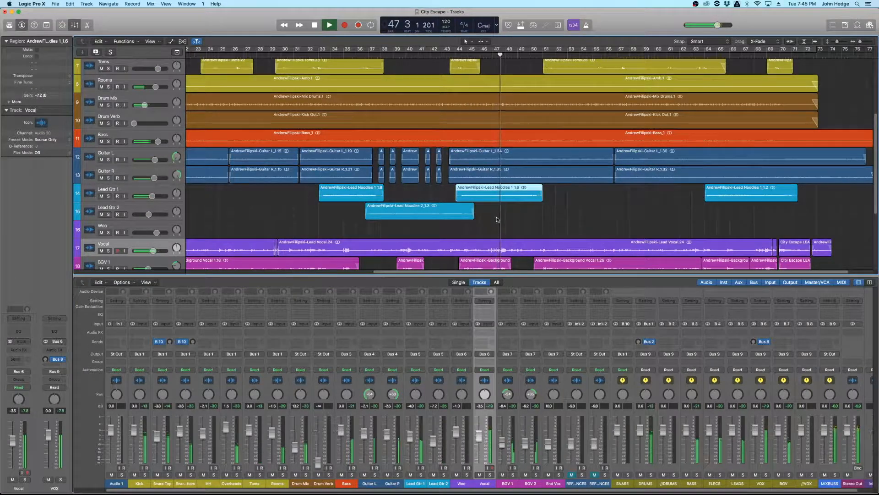
key("space")
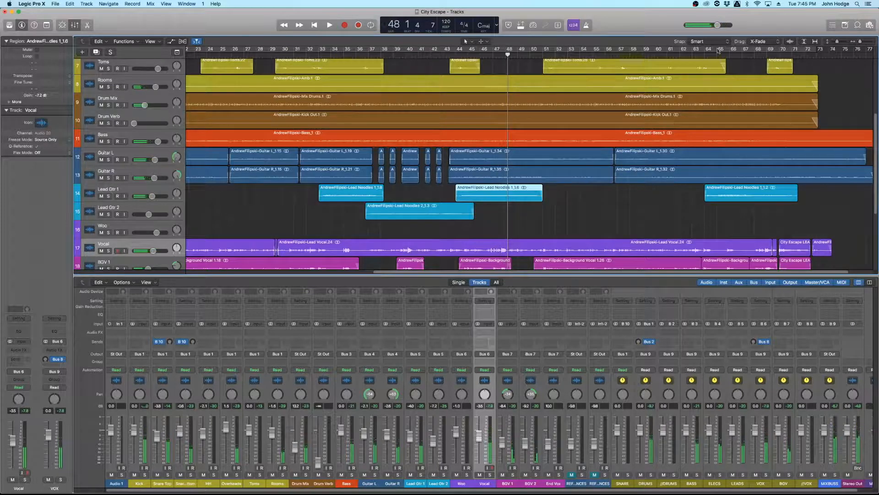
key("super+Up")
key("super+Up")
key("super+Left")
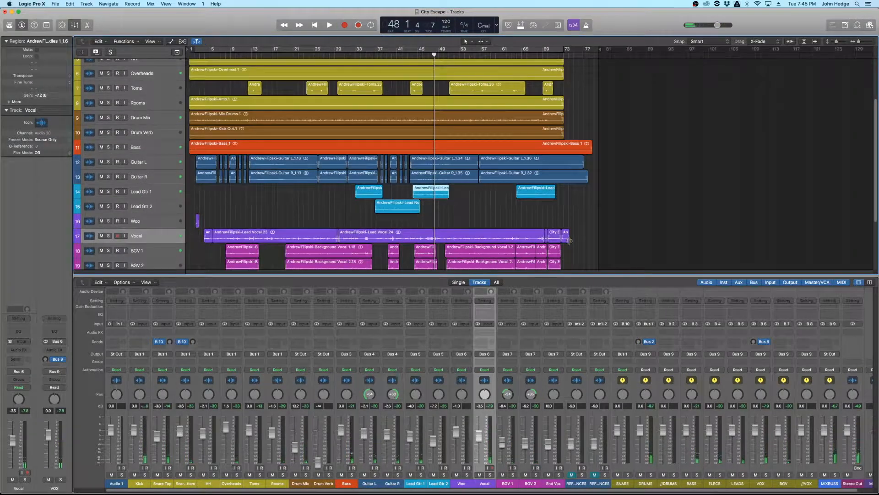
key("super+Up")
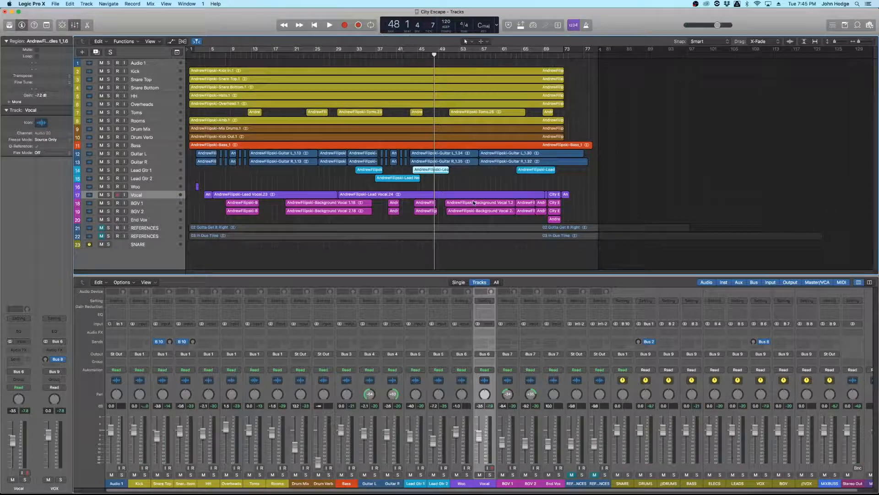